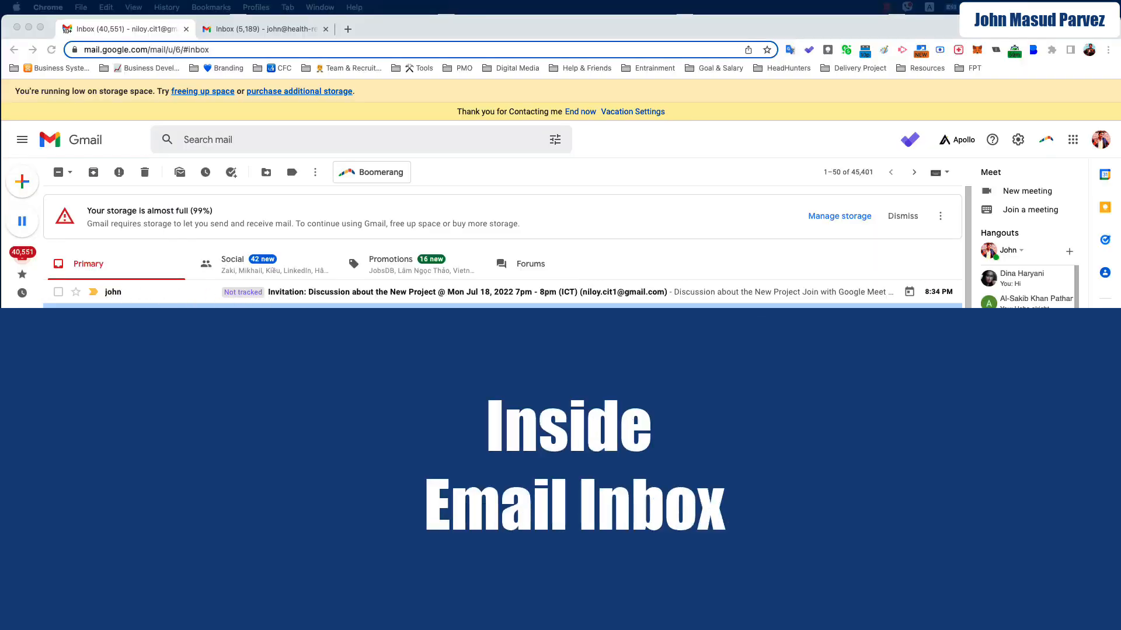
# Open the "Discussion about the New Project" invitation email, review its schedule, agenda, guests and reply options, and return to the inbox.
pyautogui.click(58, 315)
pyautogui.click(58, 315)
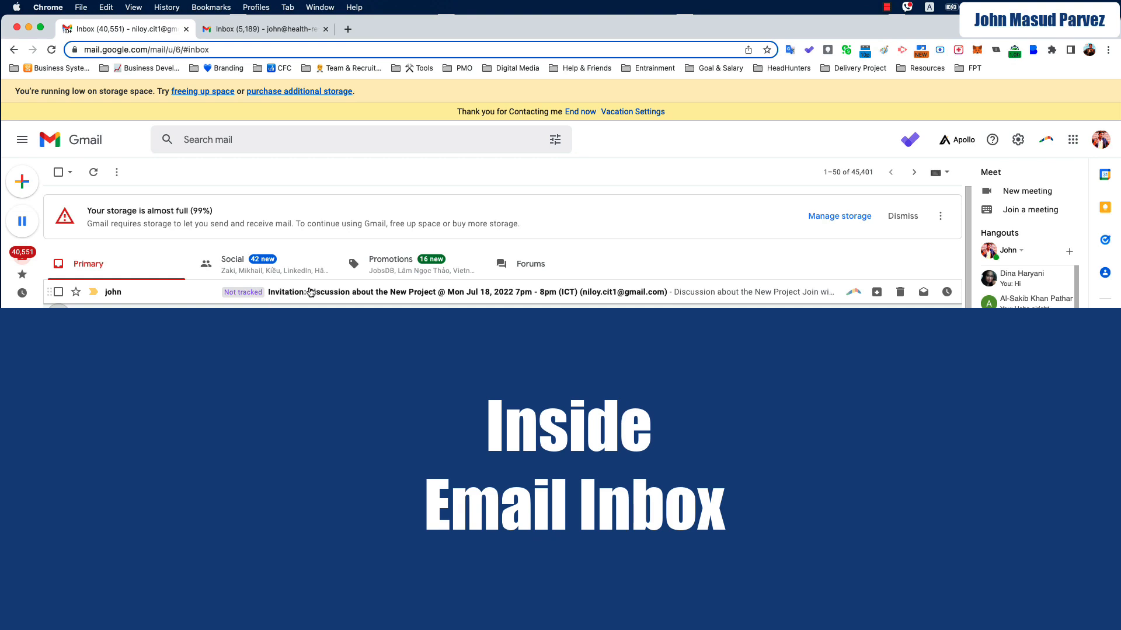
pyautogui.click(443, 296)
pyautogui.scroll(-2, 451, 356)
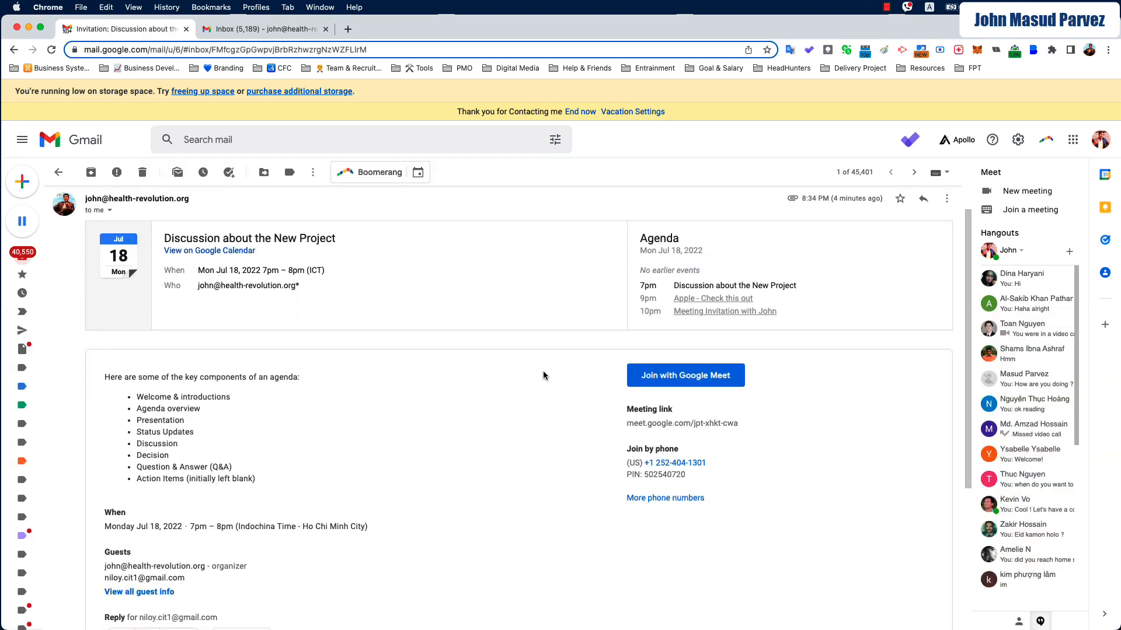
pyautogui.scroll(-3, 175, 446)
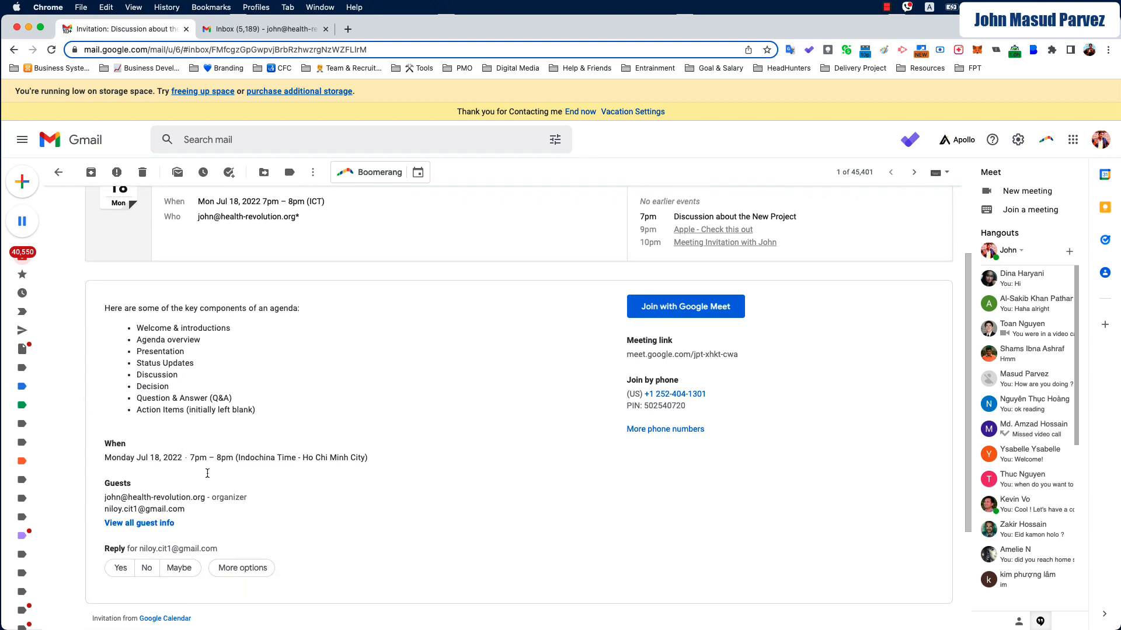
pyautogui.scroll(2, 213, 362)
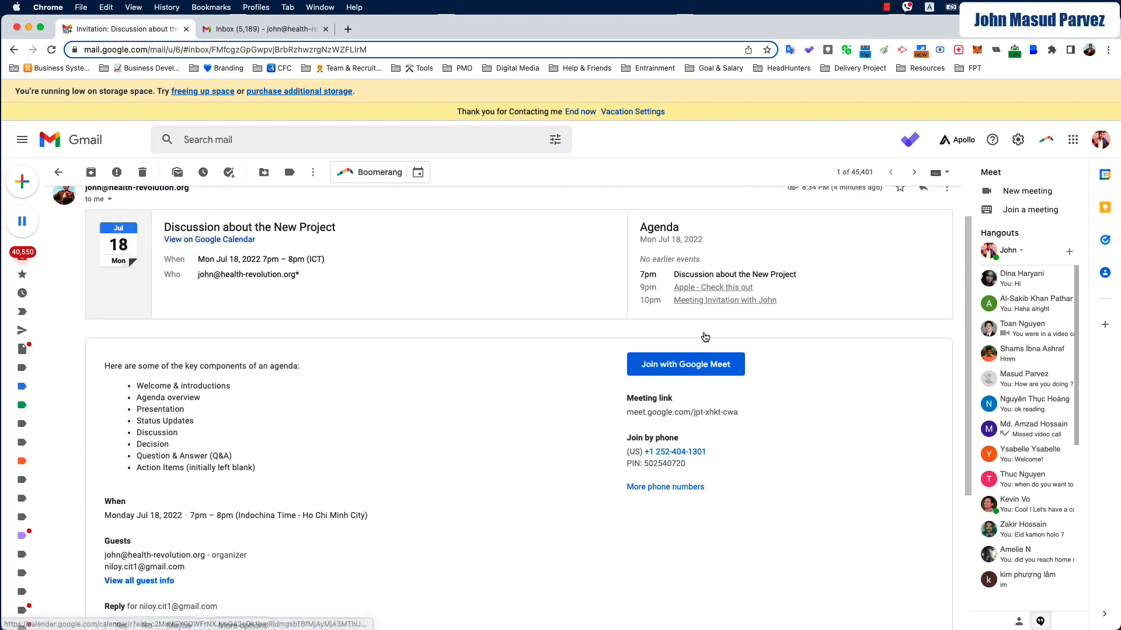
pyautogui.scroll(-4, 397, 374)
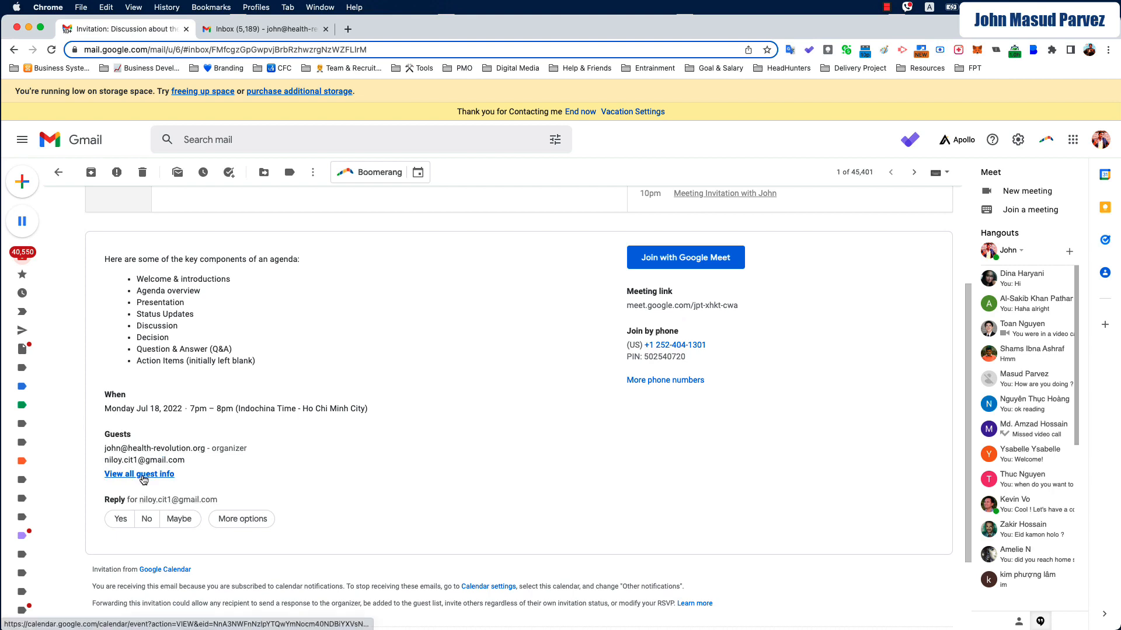
pyautogui.scroll(3, 175, 480)
pyautogui.scroll(2, 215, 481)
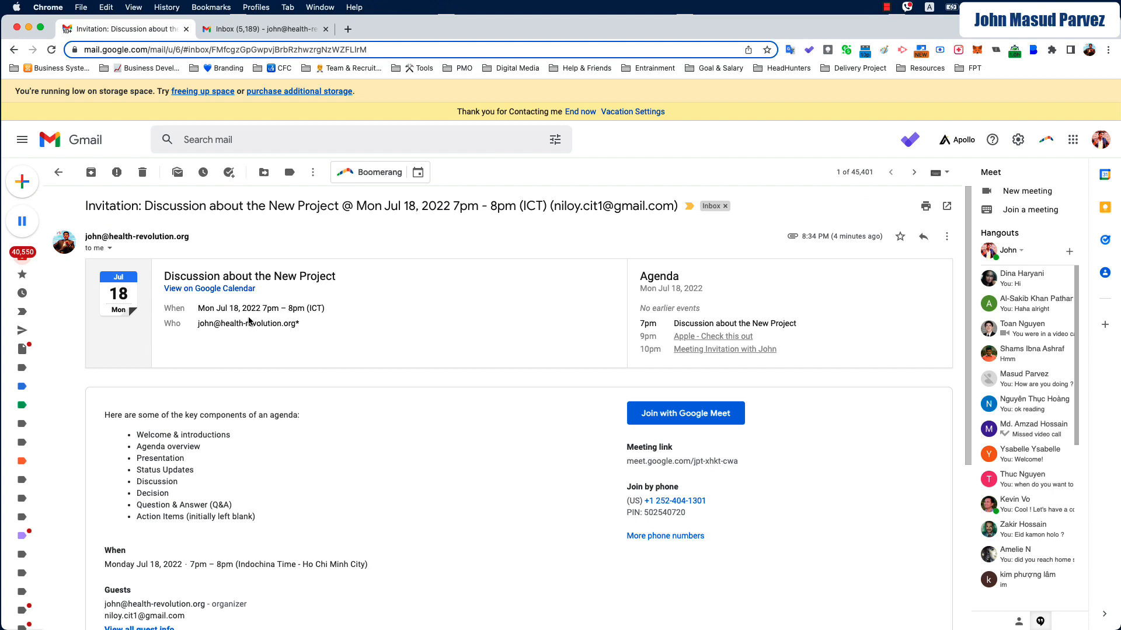
pyautogui.doubleClick(177, 327)
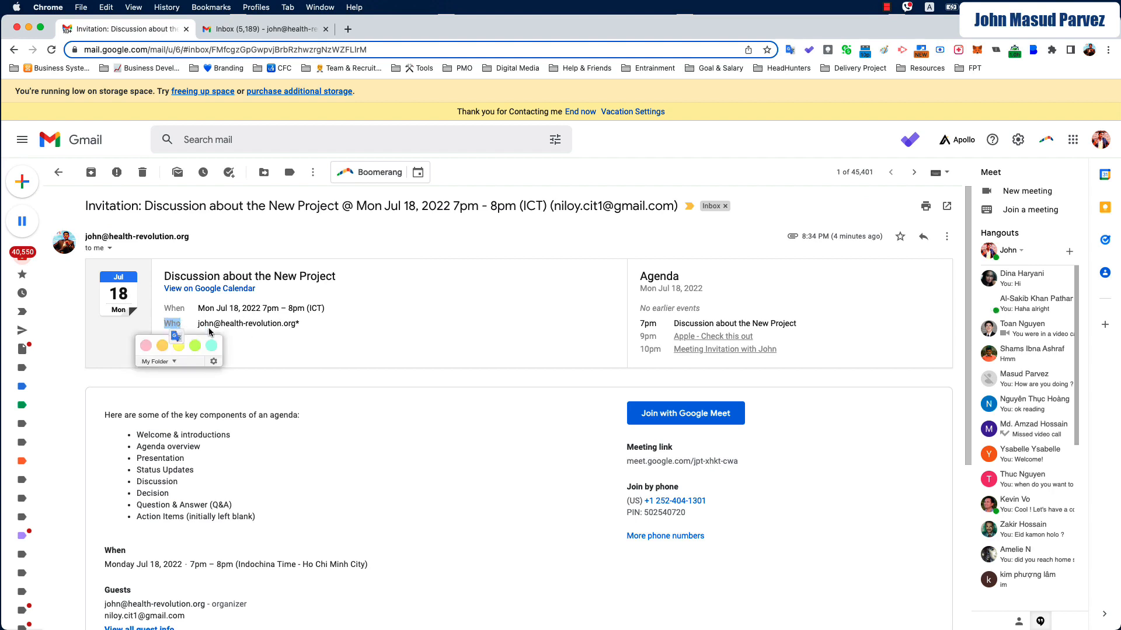
pyautogui.click(60, 172)
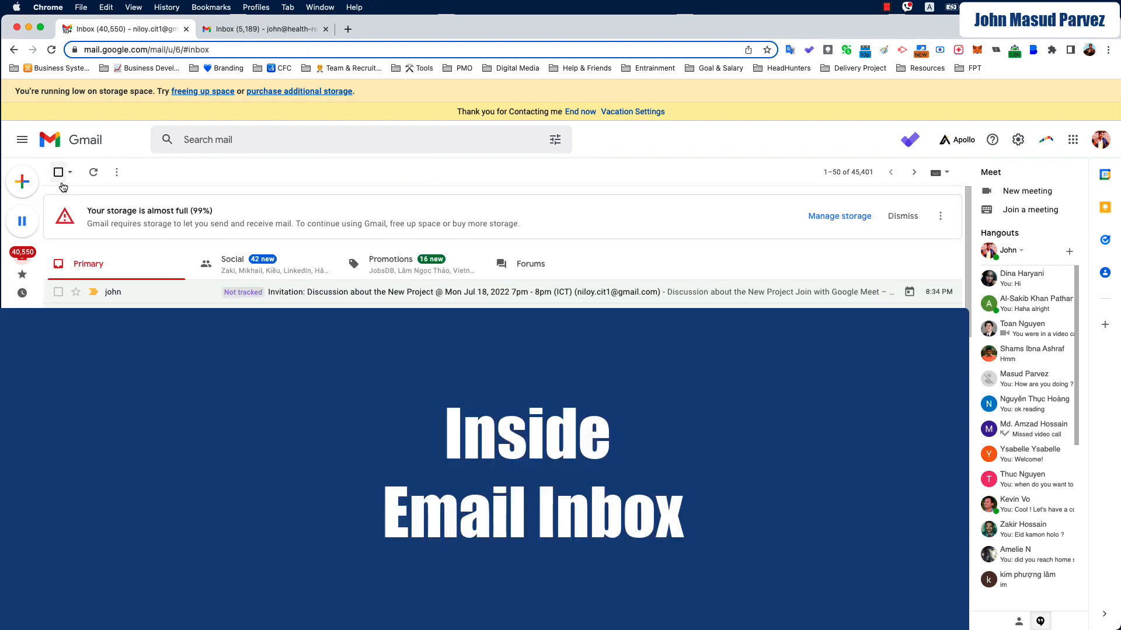
pyautogui.click(59, 292)
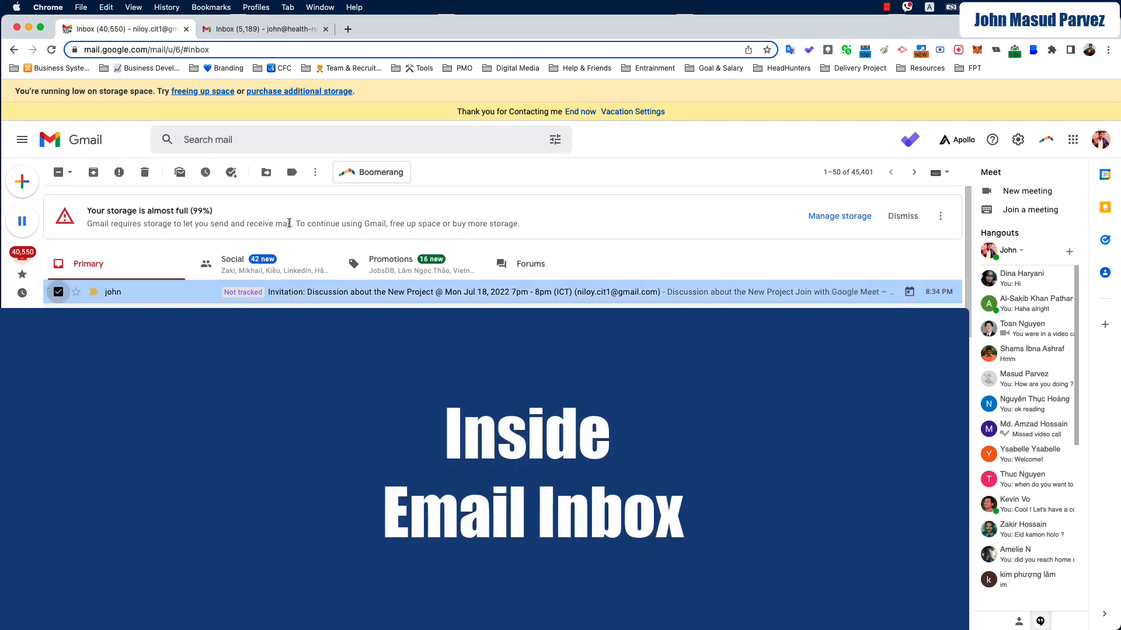
pyautogui.click(59, 292)
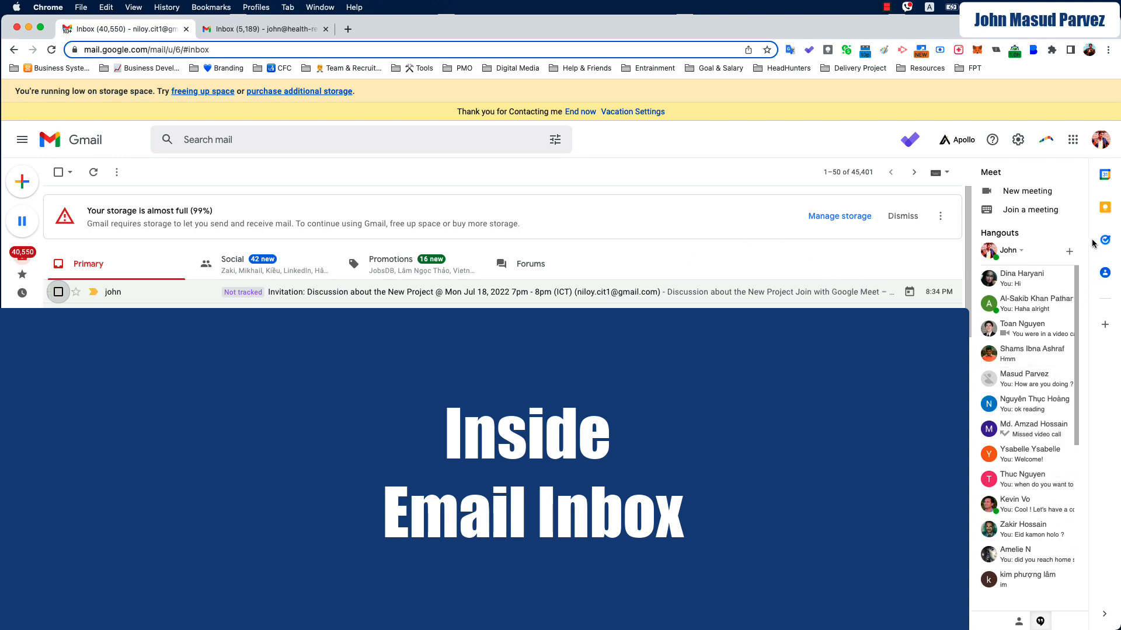
pyautogui.click(1106, 177)
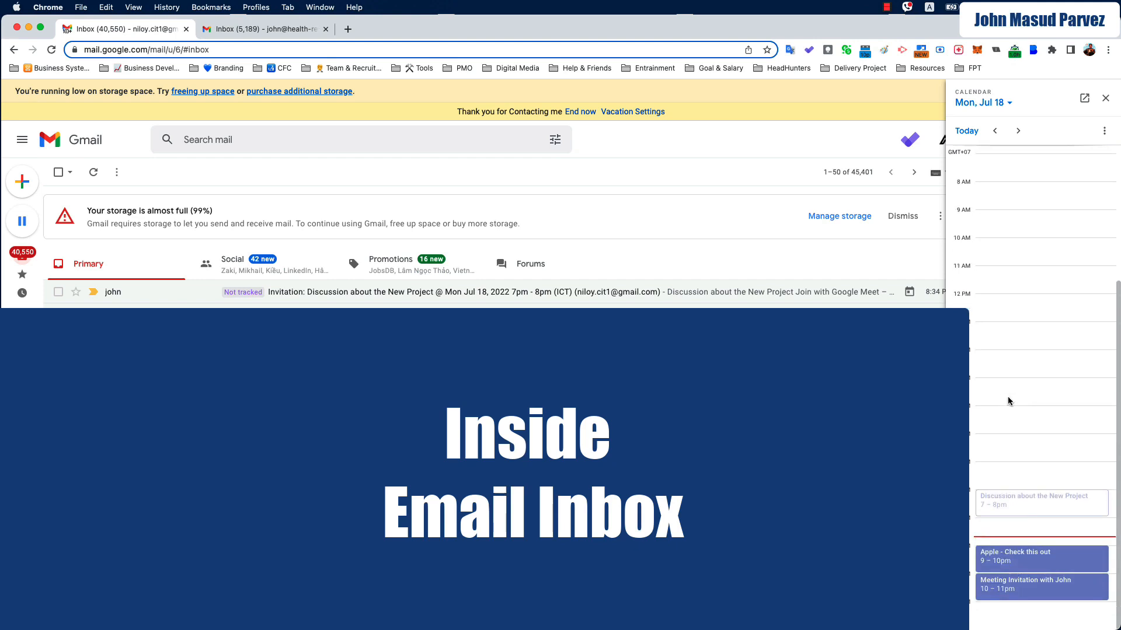
pyautogui.scroll(-1, 1011, 408)
pyautogui.click(1019, 131)
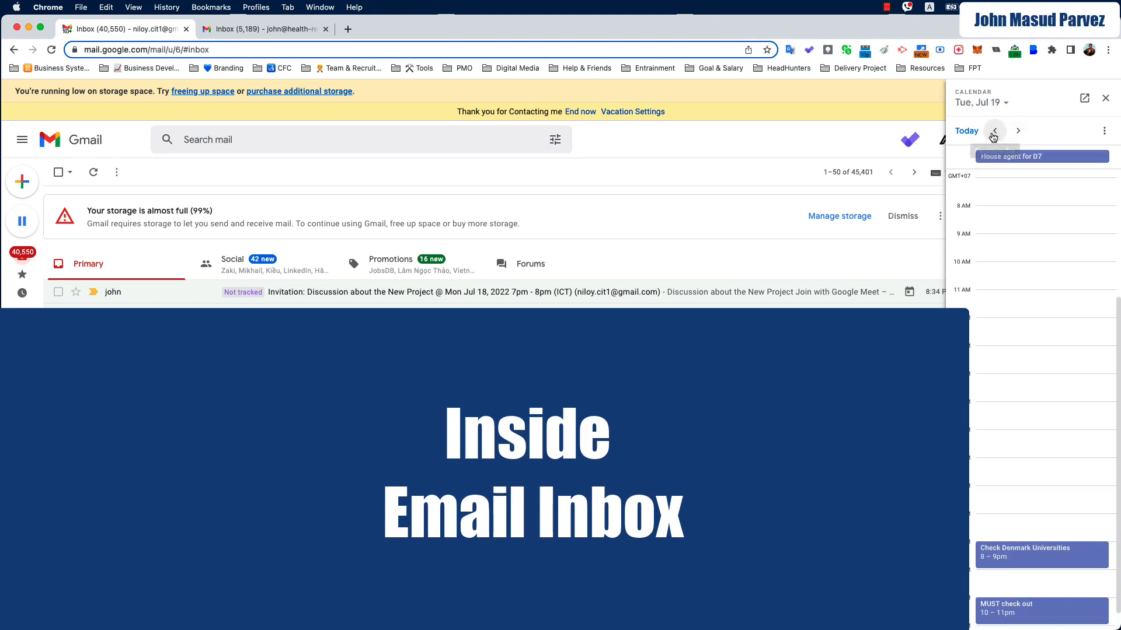
pyautogui.click(1086, 98)
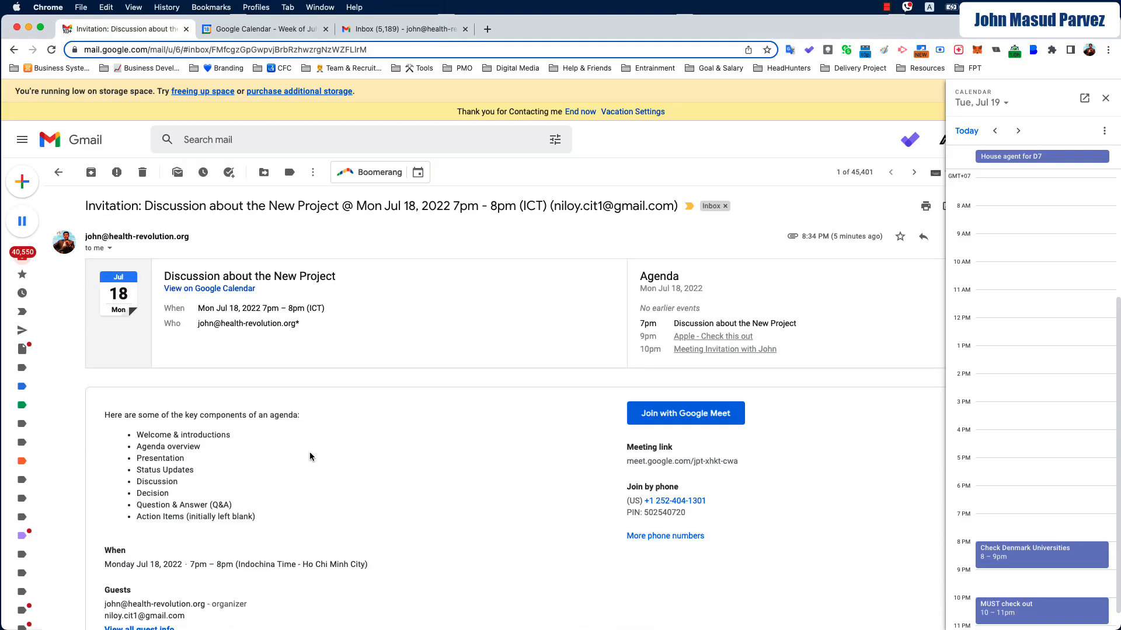
# Accept the "Discussion about the New Project" invitation from its email by replying Yes.
pyautogui.scroll(-3, 310, 457)
pyautogui.scroll(-1, 310, 457)
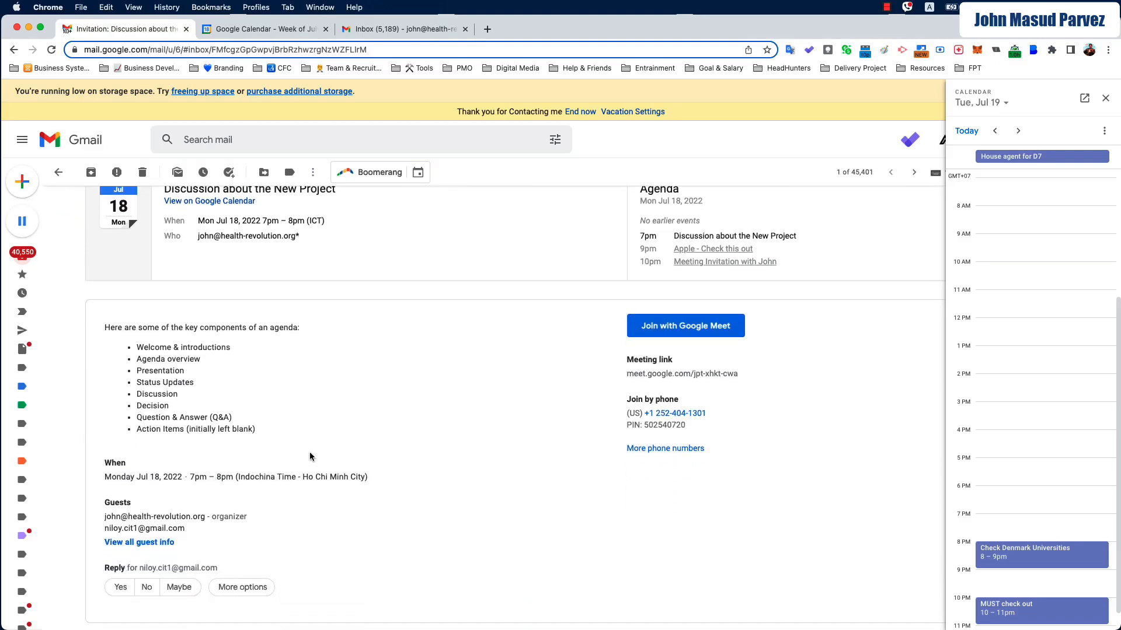
pyautogui.click(118, 591)
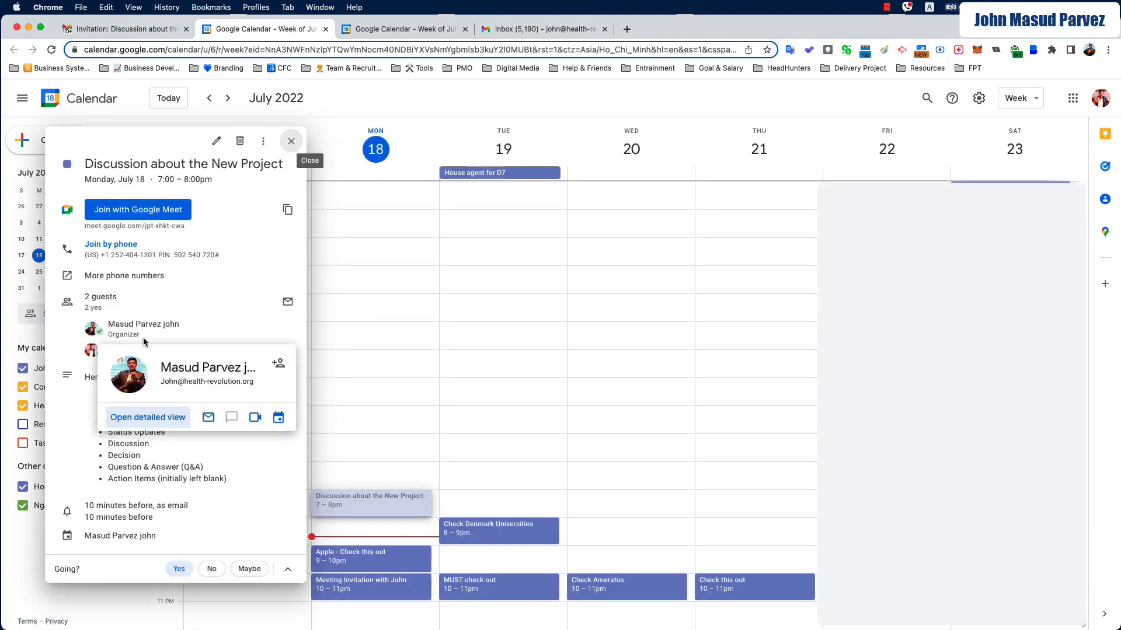
# Switch the response to the "Discussion about the New Project" event to No and back to Yes twice, then reopen its details.
pyautogui.moveTo(95, 353)
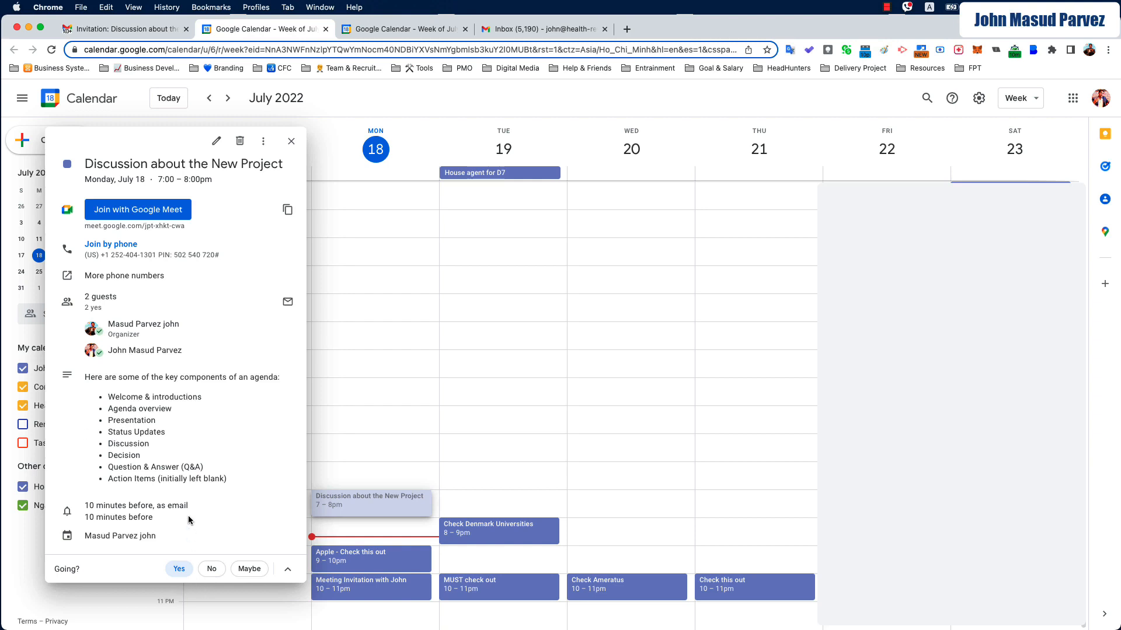
pyautogui.click(209, 570)
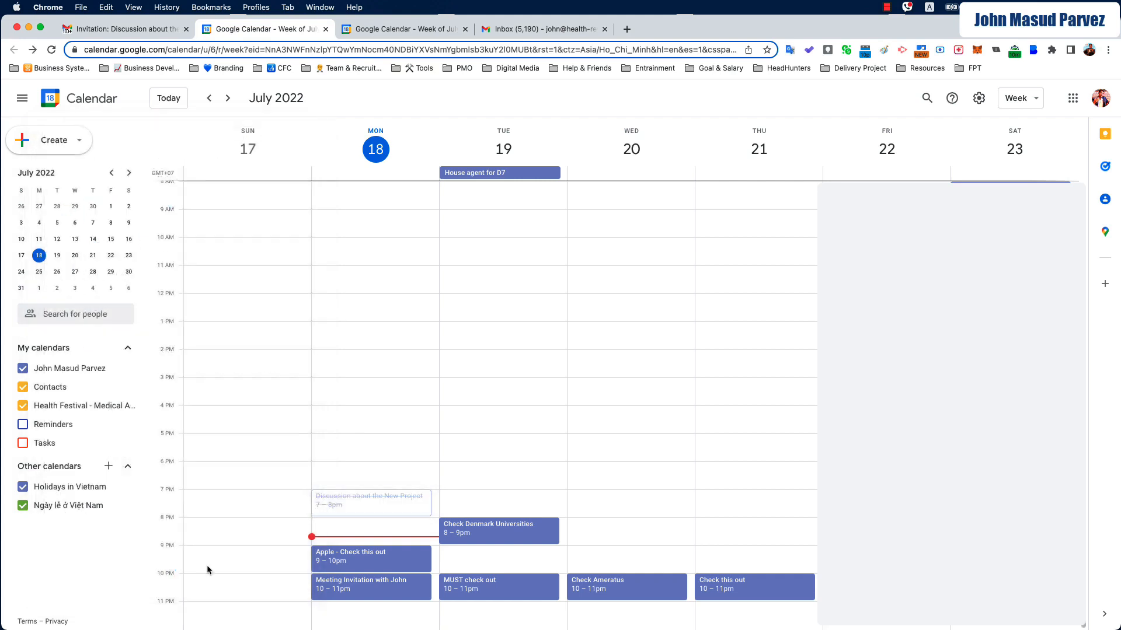
pyautogui.click(347, 510)
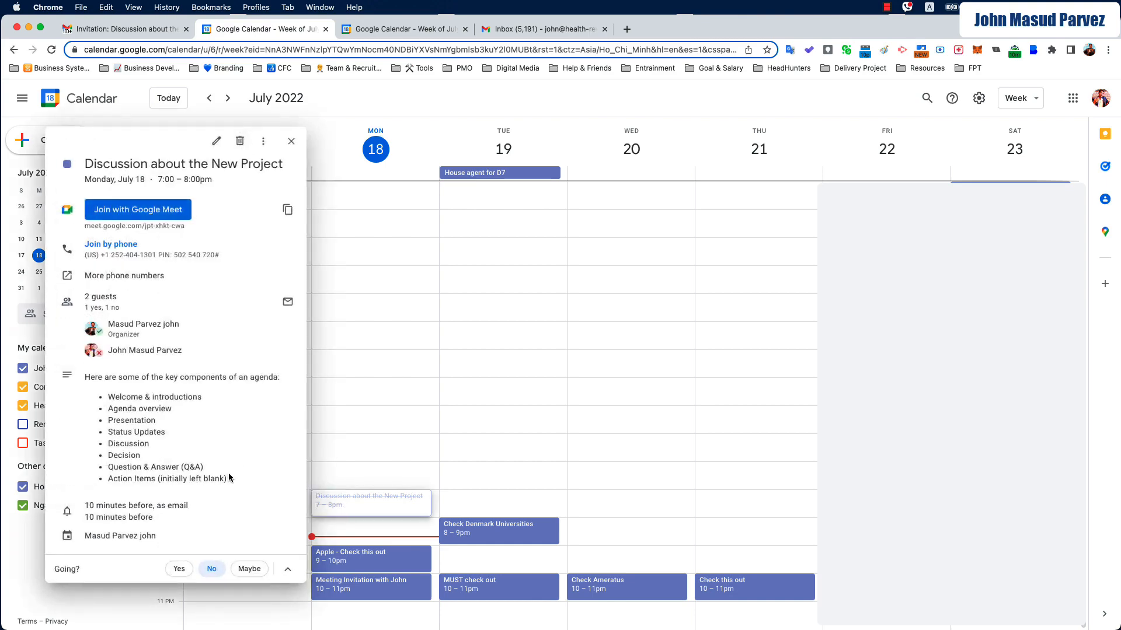
pyautogui.click(180, 569)
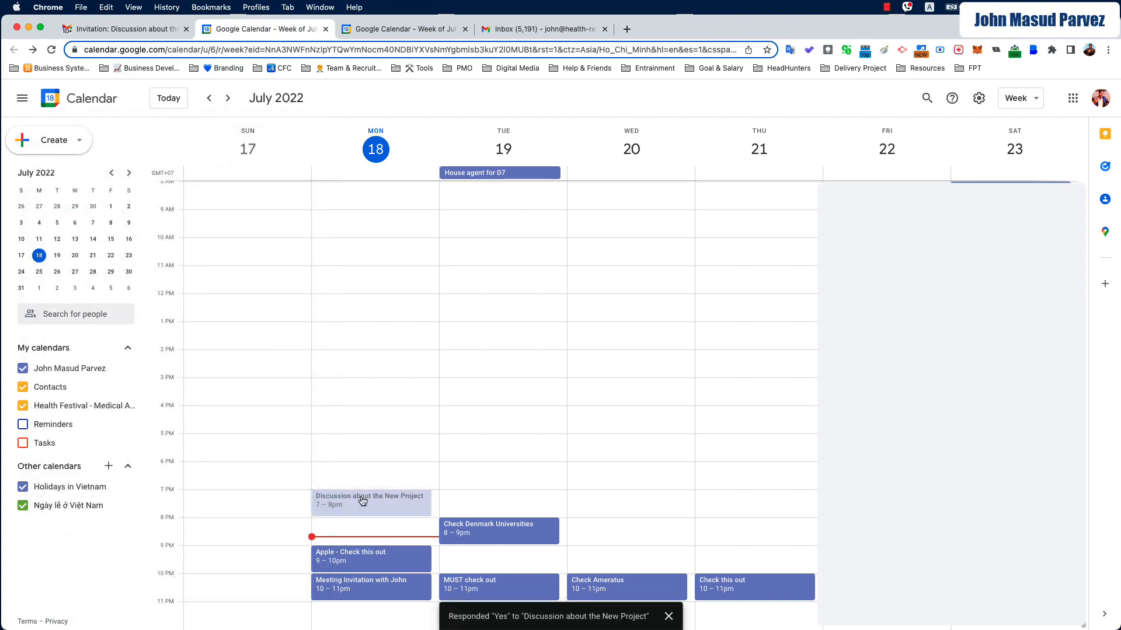
pyautogui.click(328, 499)
pyautogui.click(209, 566)
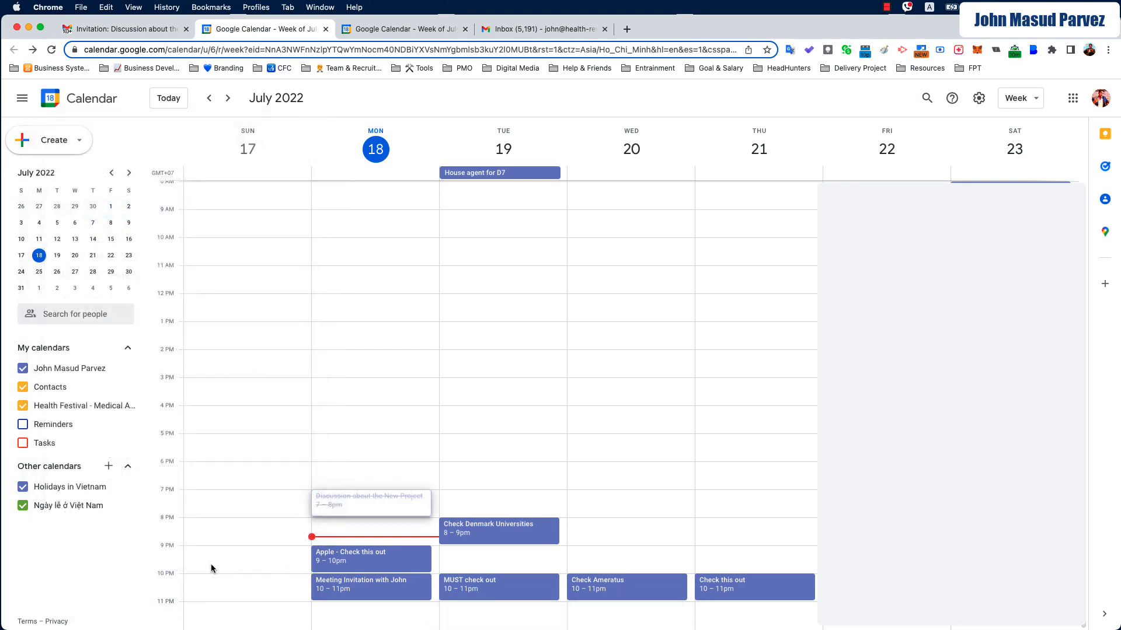
pyautogui.click(380, 509)
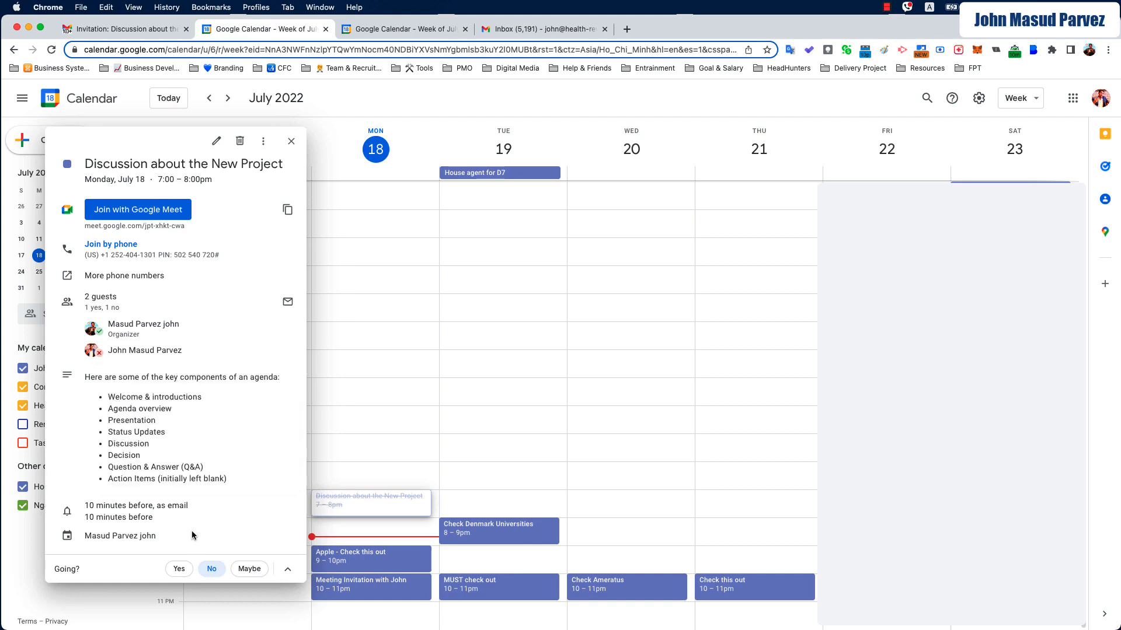
pyautogui.click(180, 569)
pyautogui.click(375, 506)
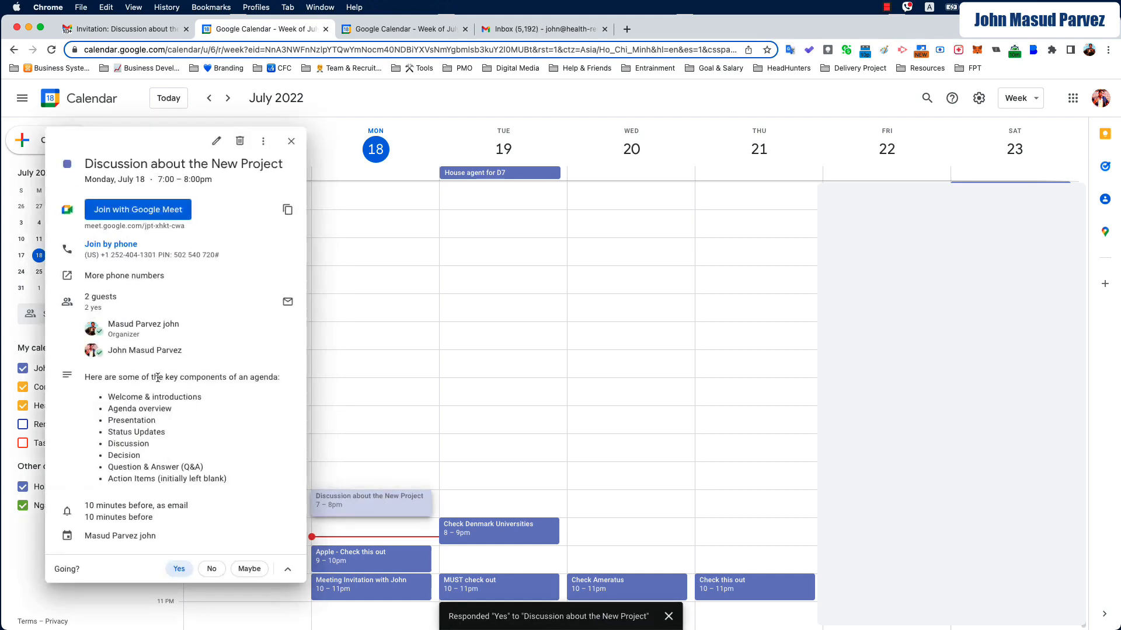
# Start an email to the event's guests with a "Dear" greeting addressing the organizer by first name.
pyautogui.moveTo(110, 353)
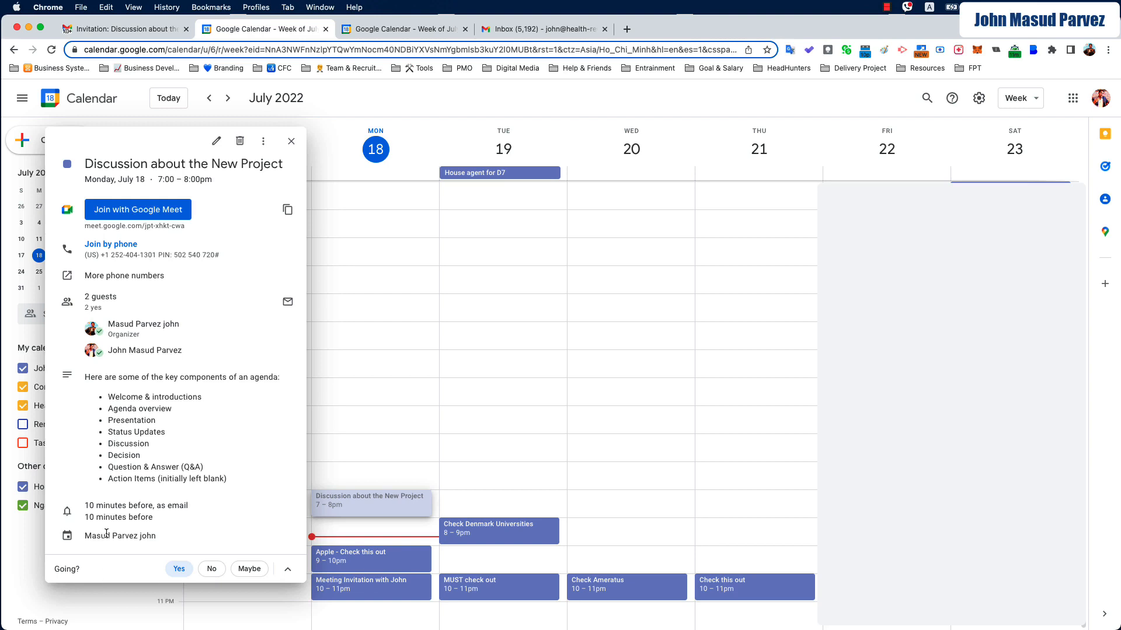
pyautogui.click(288, 302)
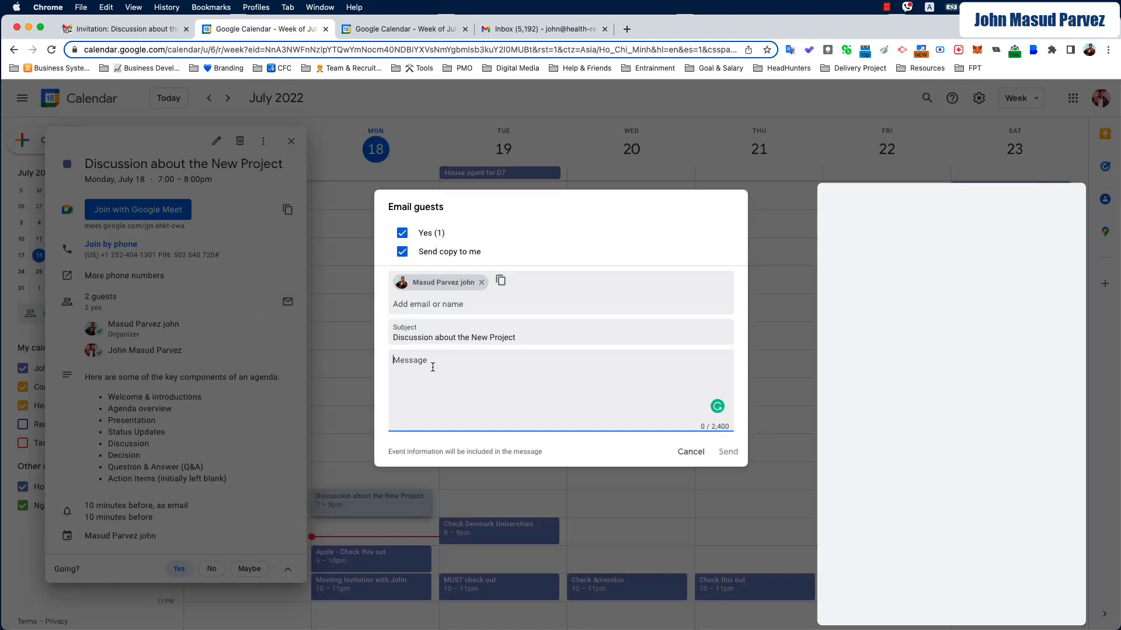
pyautogui.write('Dear John')
pyautogui.press('Return')
pyautogui.press('Return')
# Write "I would like to confirm the appointment." as the body of the guest email.
pyautogui.write('I would would like to')
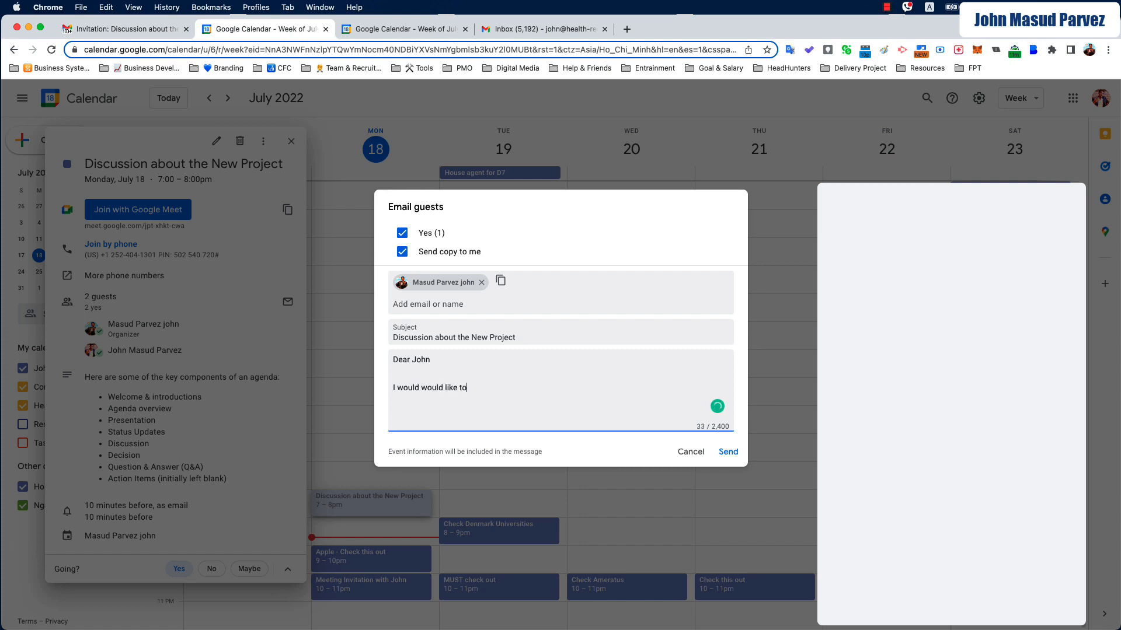
pyautogui.press('BackSpace')
pyautogui.press('BackSpace')
pyautogui.press('BackSpace')
pyautogui.press('BackSpace')
pyautogui.press('BackSpace')
pyautogui.press('BackSpace')
pyautogui.press('BackSpace')
pyautogui.press('BackSpace')
pyautogui.press('BackSpace')
pyautogui.press('BackSpace')
pyautogui.press('BackSpace')
pyautogui.press('BackSpace')
pyautogui.press('BackSpace')
pyautogui.write('like to confirm the appointment.')
# Close the guest email with "Regards" and the sender's first name, and send it.
pyautogui.press('Return')
pyautogui.press('Return')
pyautogui.write('Regards')
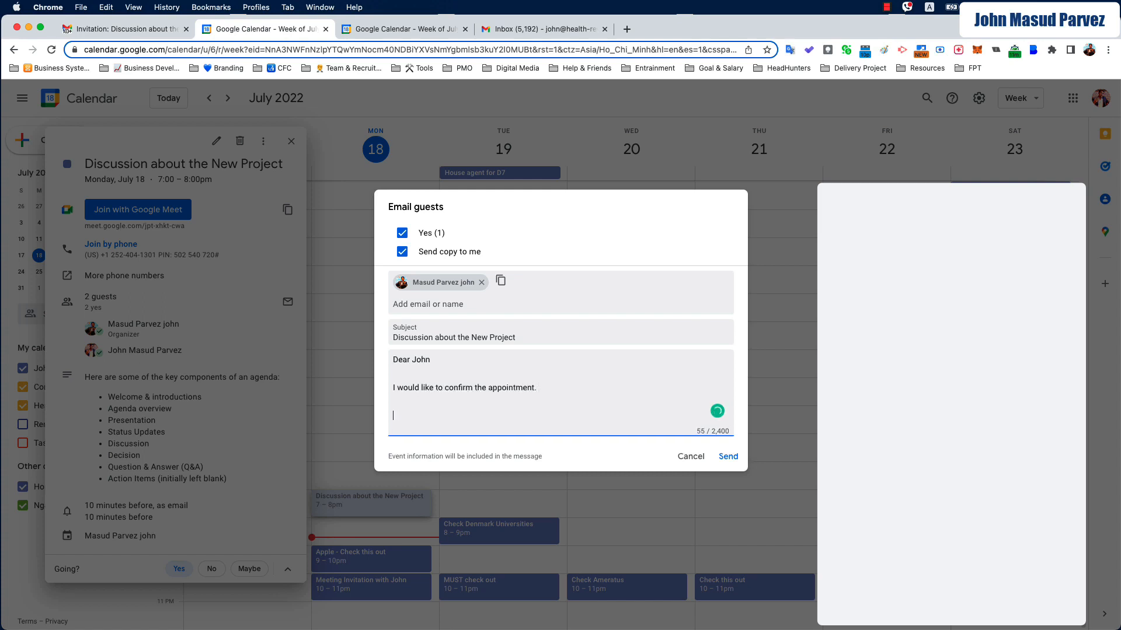
pyautogui.press('Return')
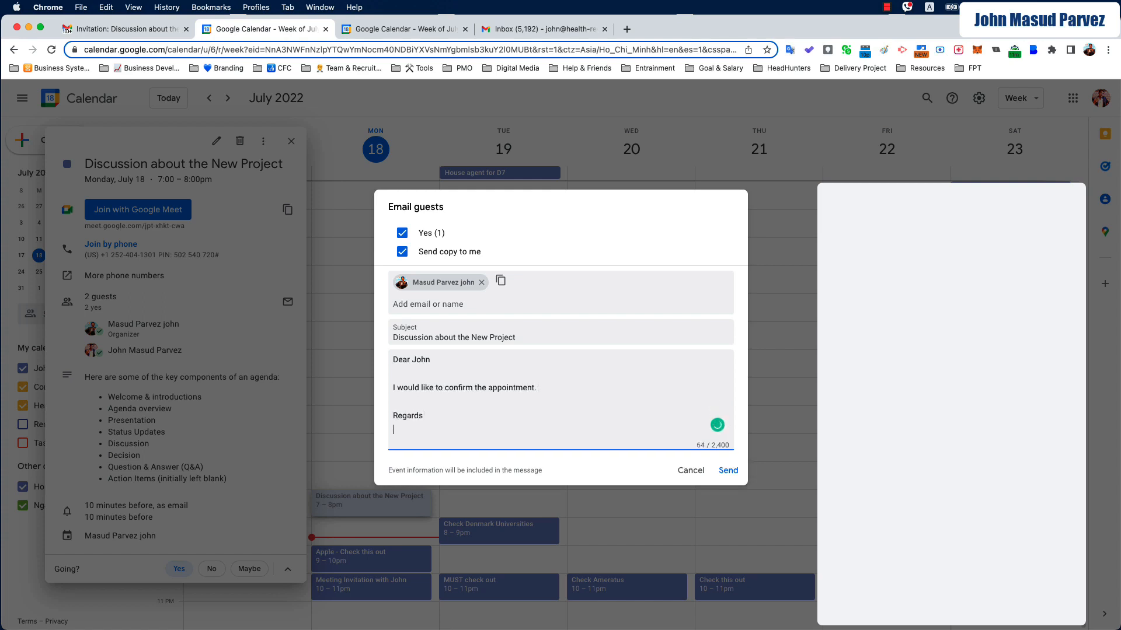
pyautogui.write('Masud')
pyautogui.click(727, 474)
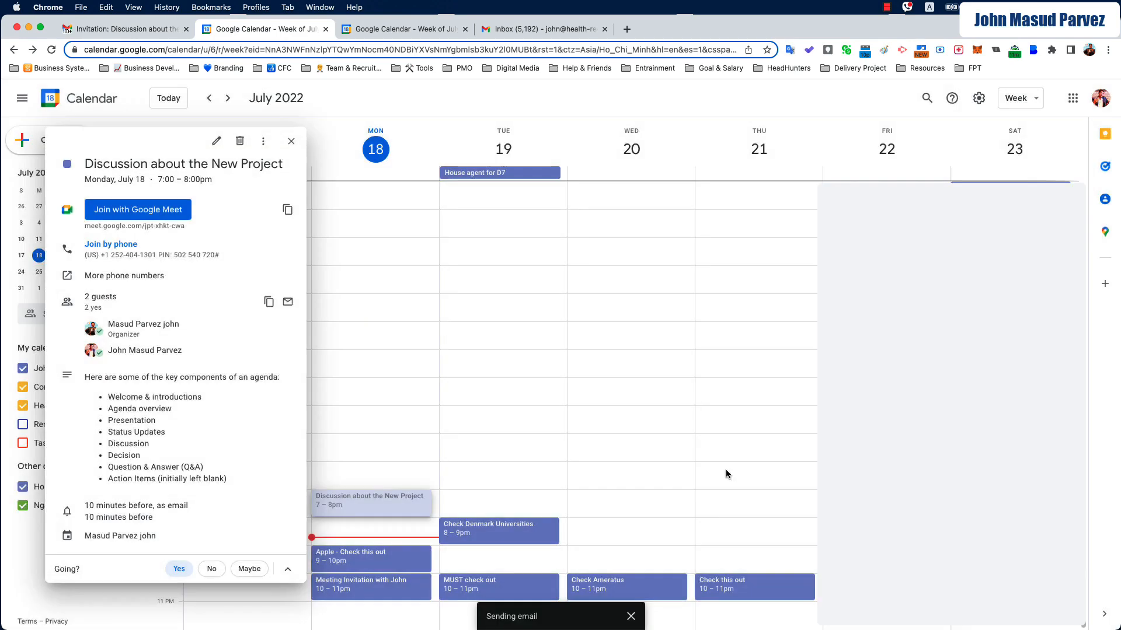
# Switch back to the invitation email in Gmail, close the calendar side view and start a reply to the organizer.
pyautogui.click(143, 30)
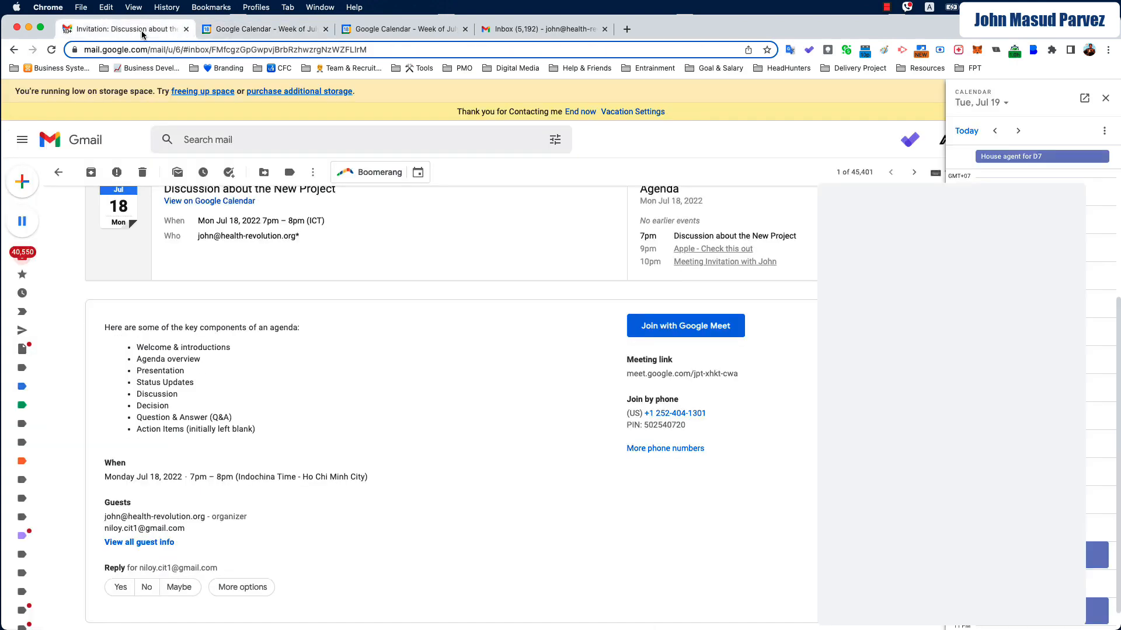
pyautogui.scroll(2, 310, 395)
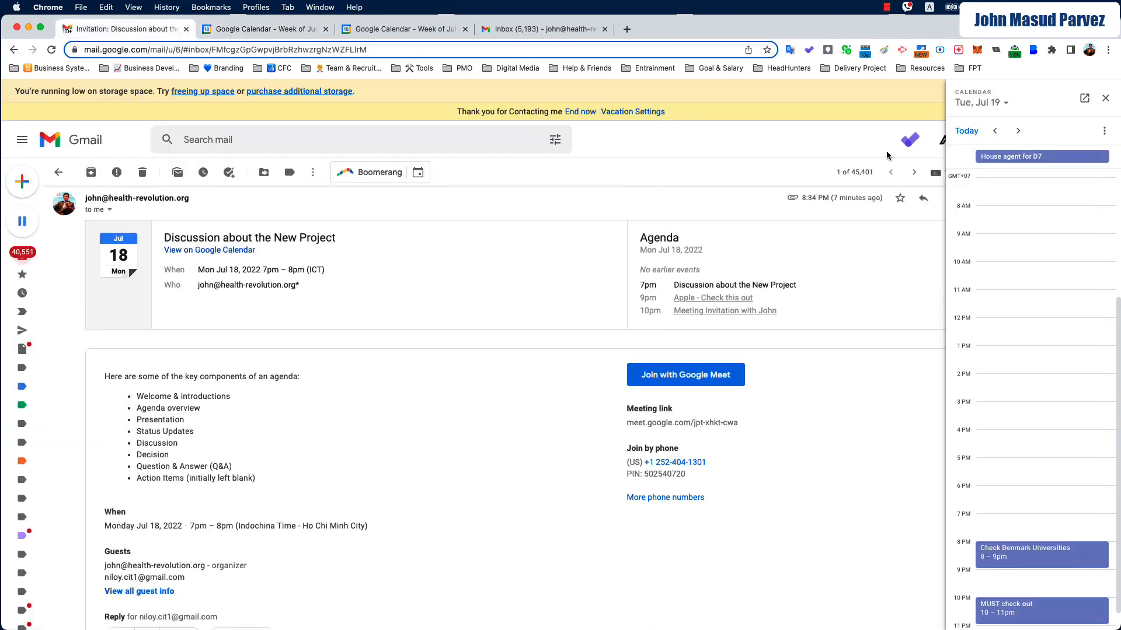
pyautogui.click(1104, 99)
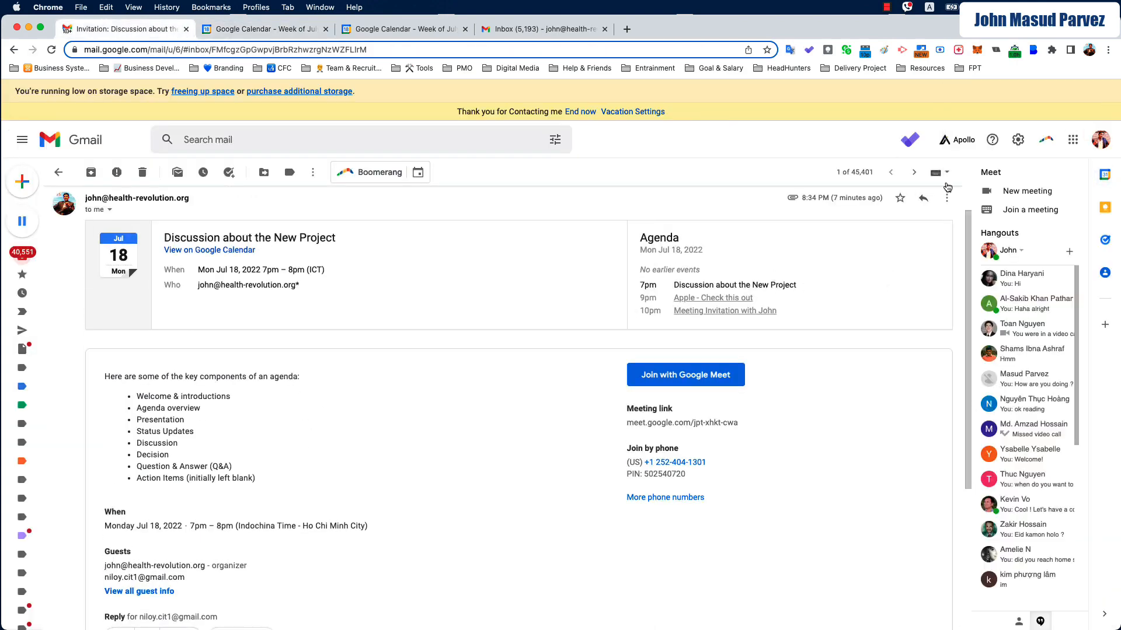
pyautogui.click(922, 198)
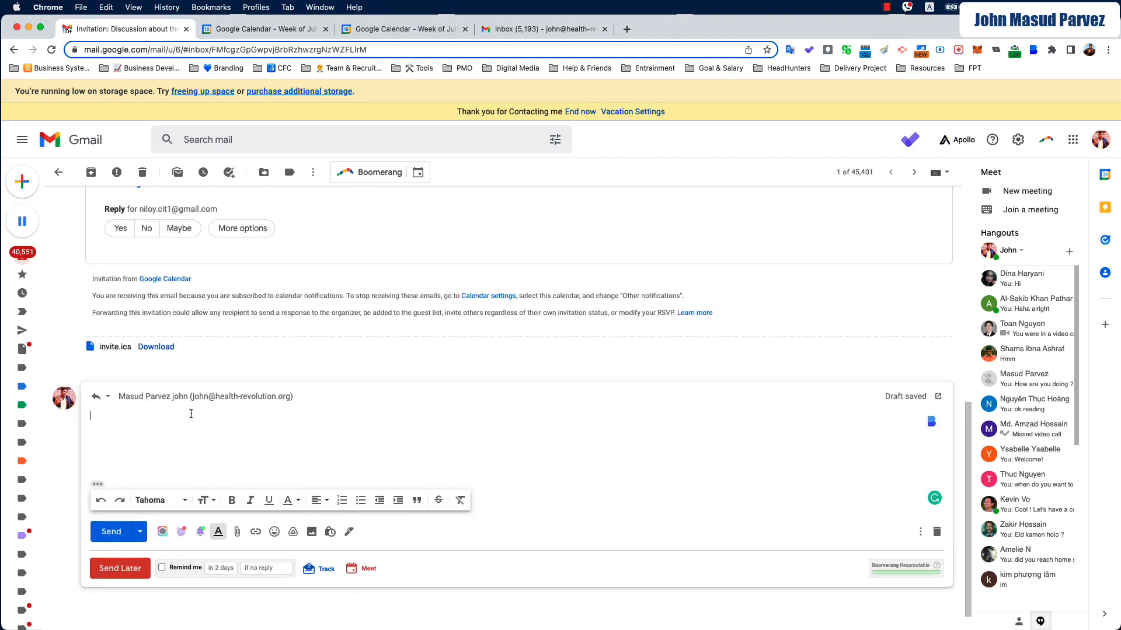
# Write a reply greeting the organizer, with "Thank you very much for the invitation. I will join with you.", and handle the wording suggestion.
pyautogui.write('Dear Masud')
pyautogui.hotkey('alt', 'BackSpace')
pyautogui.write('John  Thank you ve')
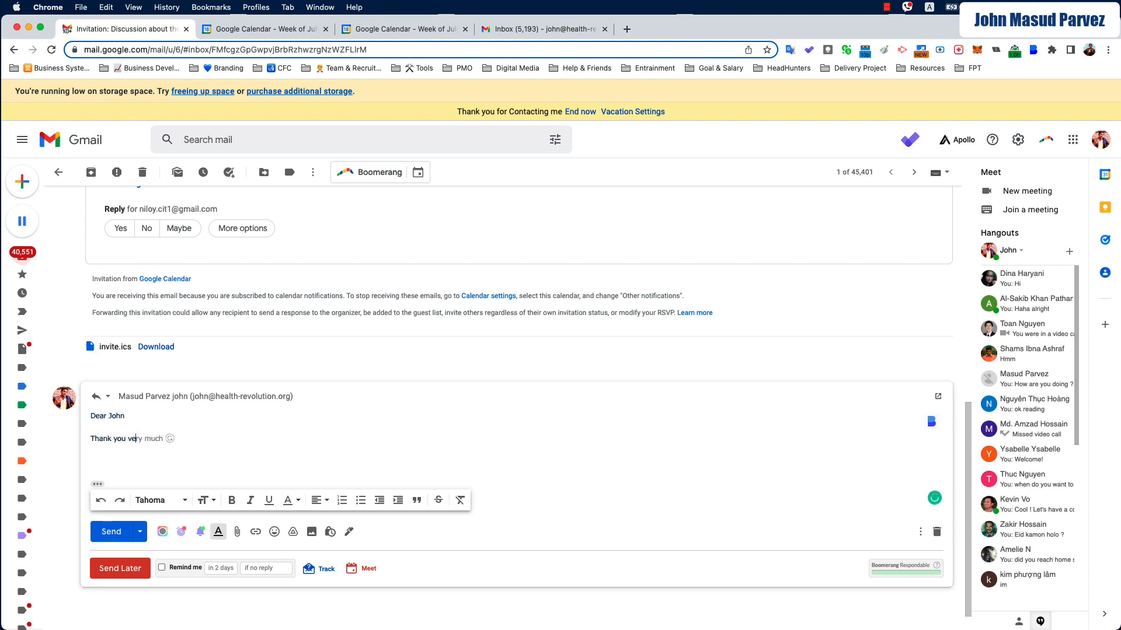
pyautogui.write('ry much for th')
pyautogui.press('Tab')
pyautogui.write('. I will join with you')
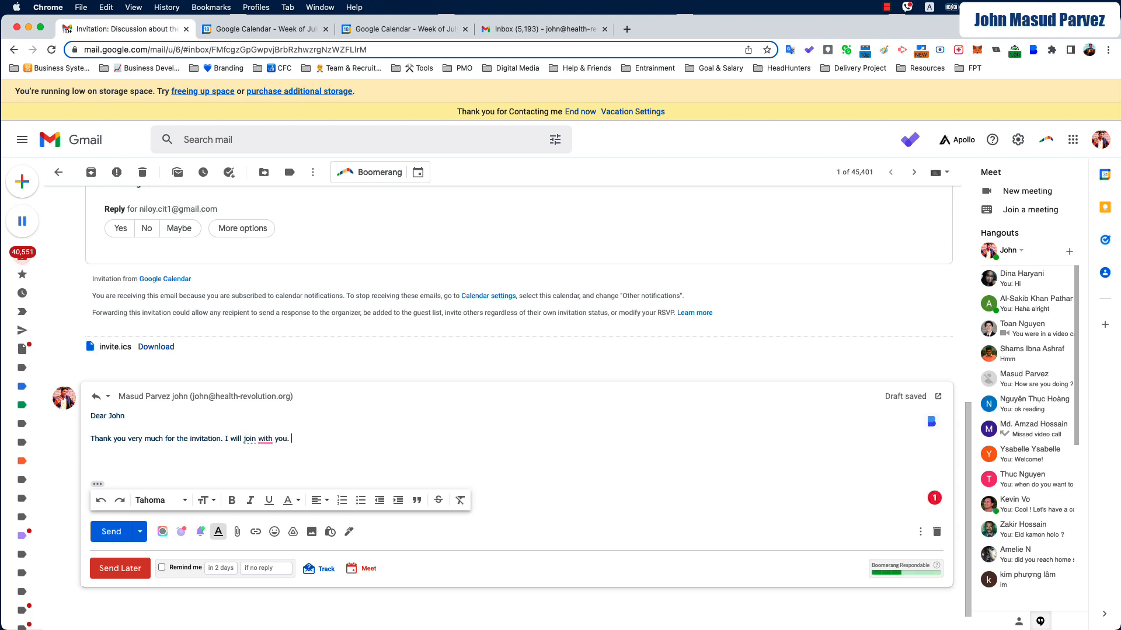
pyautogui.write('.')
pyautogui.moveTo(265, 439)
pyautogui.click(272, 462)
pyautogui.scroll(3, 311, 447)
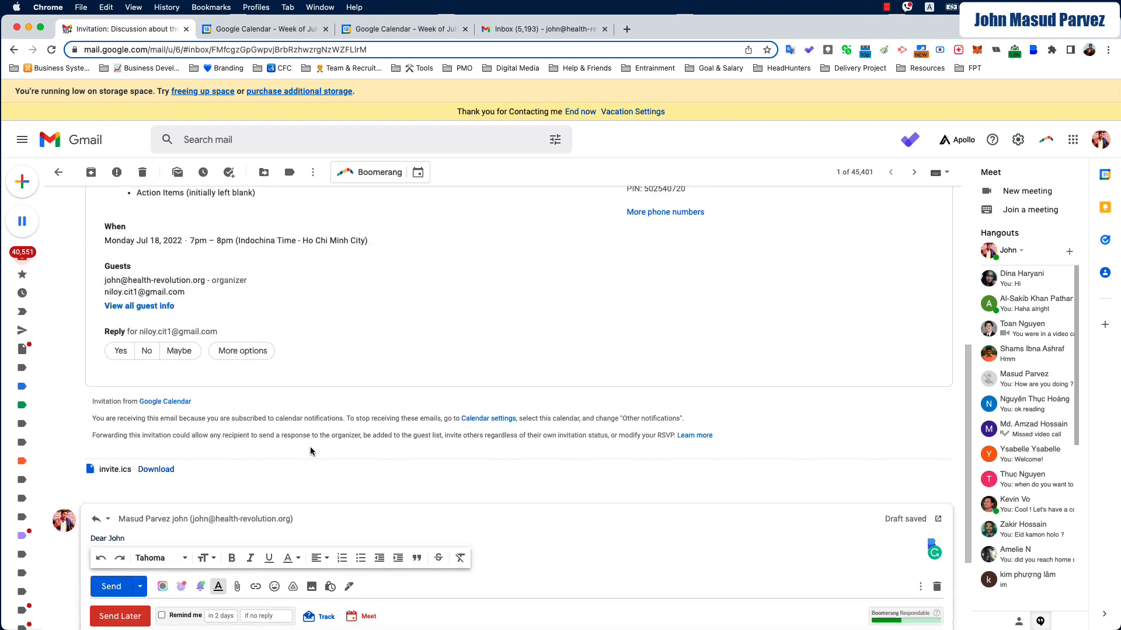
# Rewrite the reply's closing sentence as "I would like to join, but I would like to propose another time?".
pyautogui.scroll(-3, 295, 429)
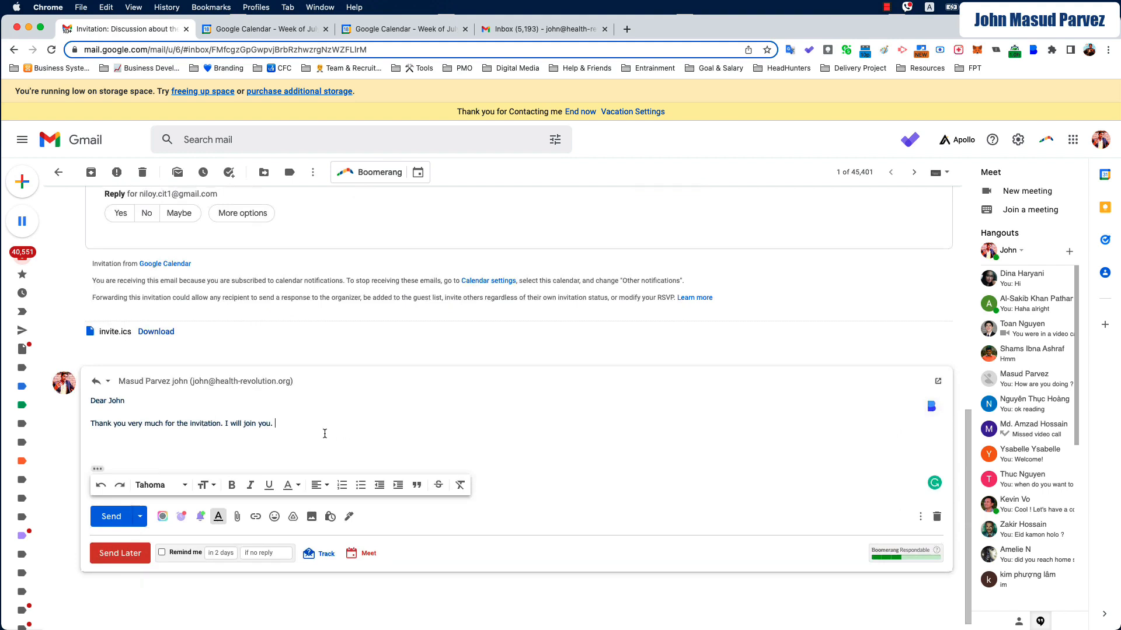
pyautogui.press('BackSpace')
pyautogui.press('BackSpace')
pyautogui.press('BackSpace')
pyautogui.press('BackSpace')
pyautogui.press('BackSpace')
pyautogui.press('BackSpace')
pyautogui.press('BackSpace')
pyautogui.press('BackSpace')
pyautogui.press('BackSpace')
pyautogui.press('BackSpace')
pyautogui.press('BackSpace')
pyautogui.press('BackSpace')
pyautogui.write('ould like to join, but I would like to propose another time?')
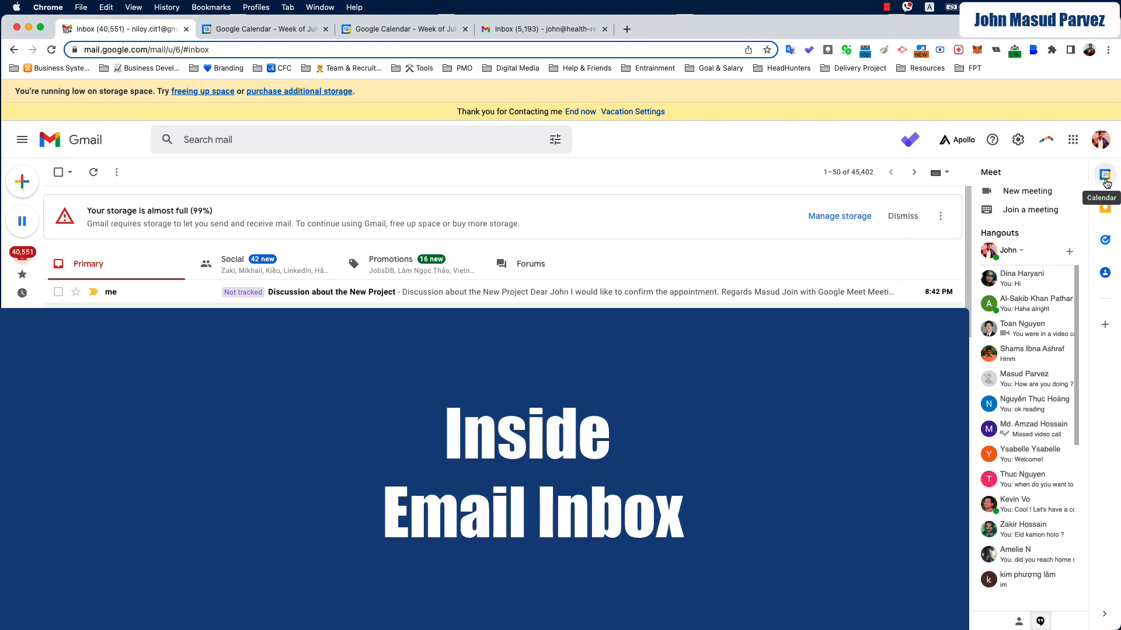
# Show today's schedule beside the inbox, view the "Discussion about the New Project" event and open its Google Meet link.
pyautogui.click(1105, 182)
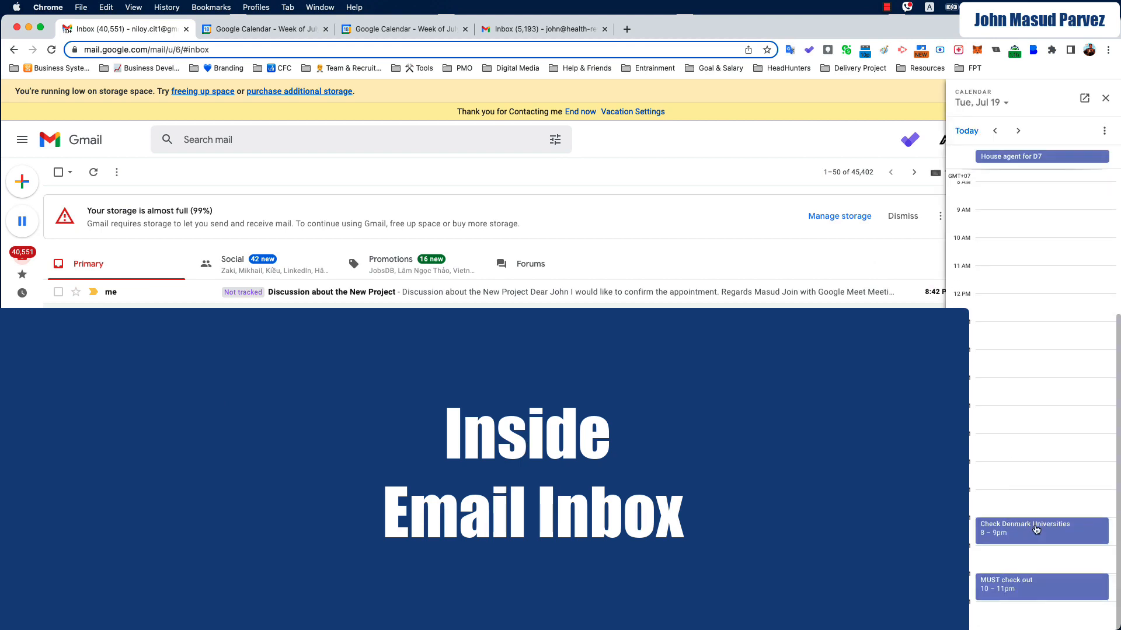
pyautogui.scroll(5, 1014, 566)
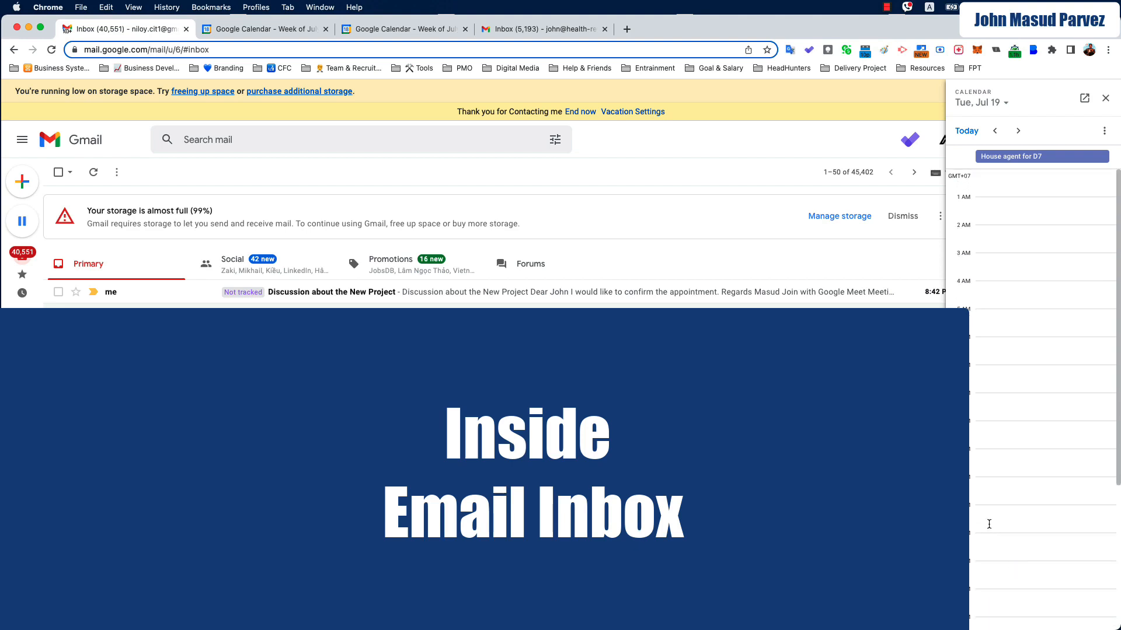
pyautogui.click(965, 136)
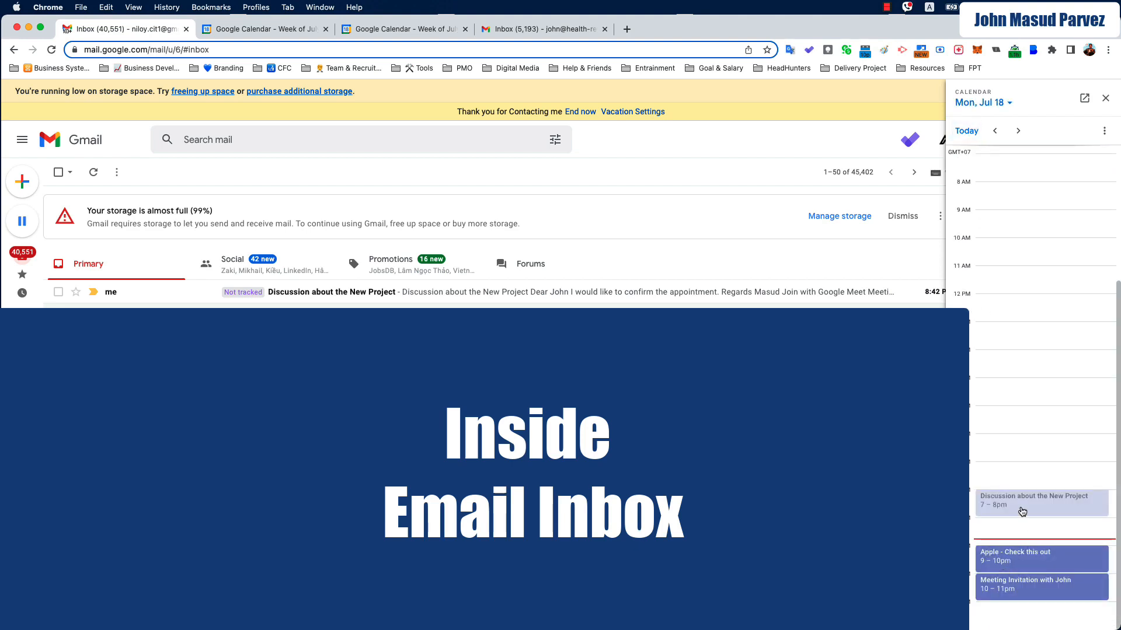
pyautogui.click(1022, 512)
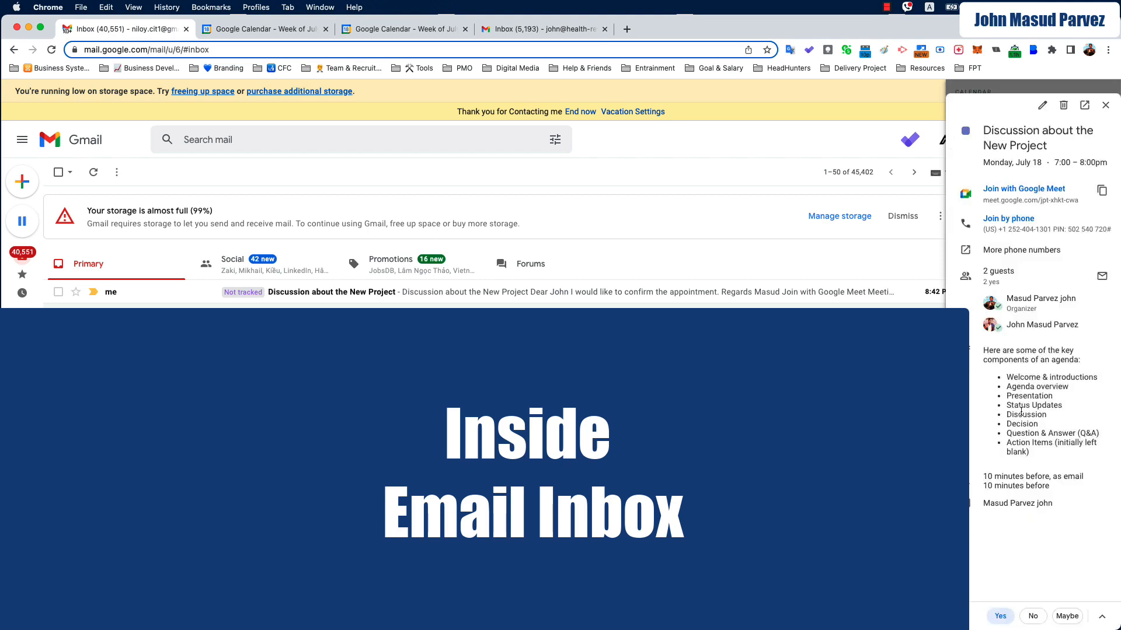
pyautogui.click(1026, 192)
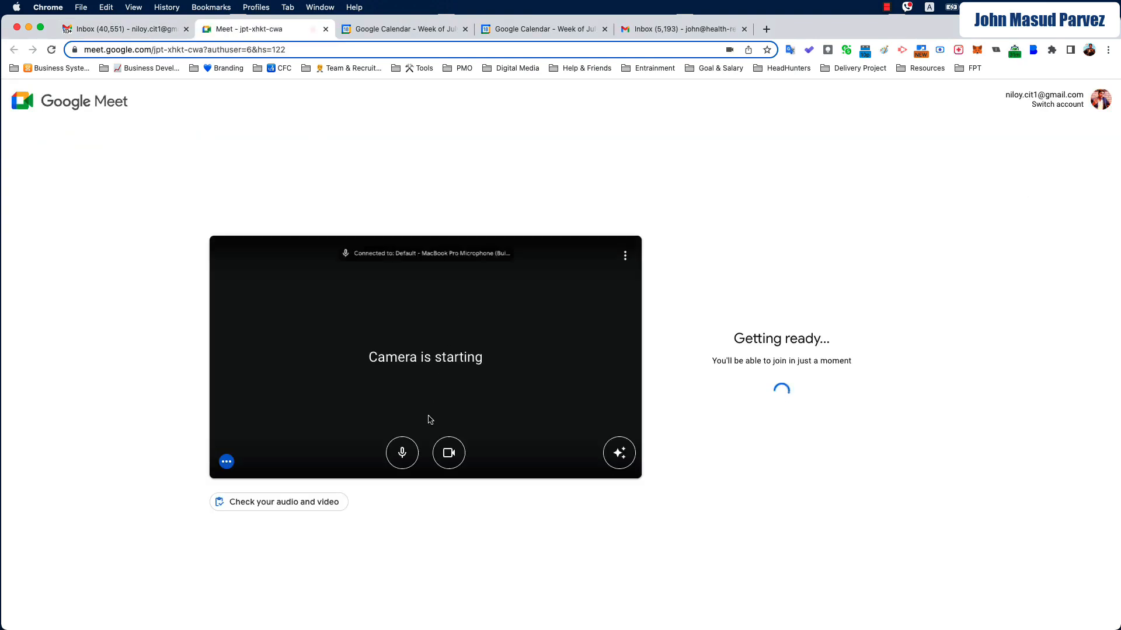
# Test switching the camera and microphone off and on before joining, leave the camera off, and close the meeting page.
pyautogui.click(446, 455)
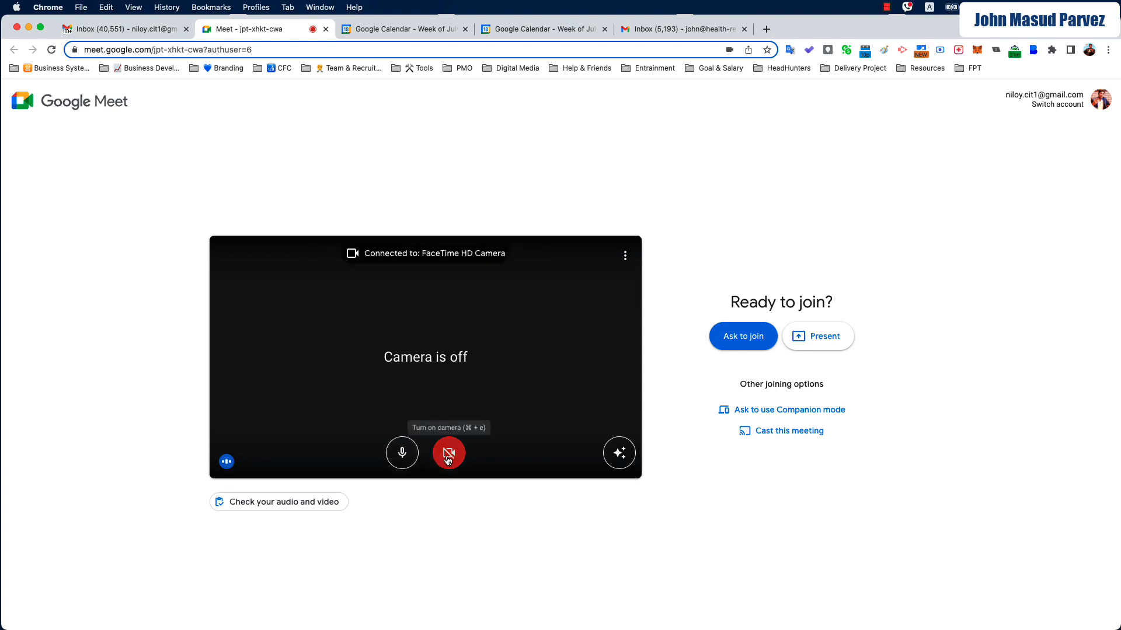
pyautogui.click(402, 460)
pyautogui.click(448, 456)
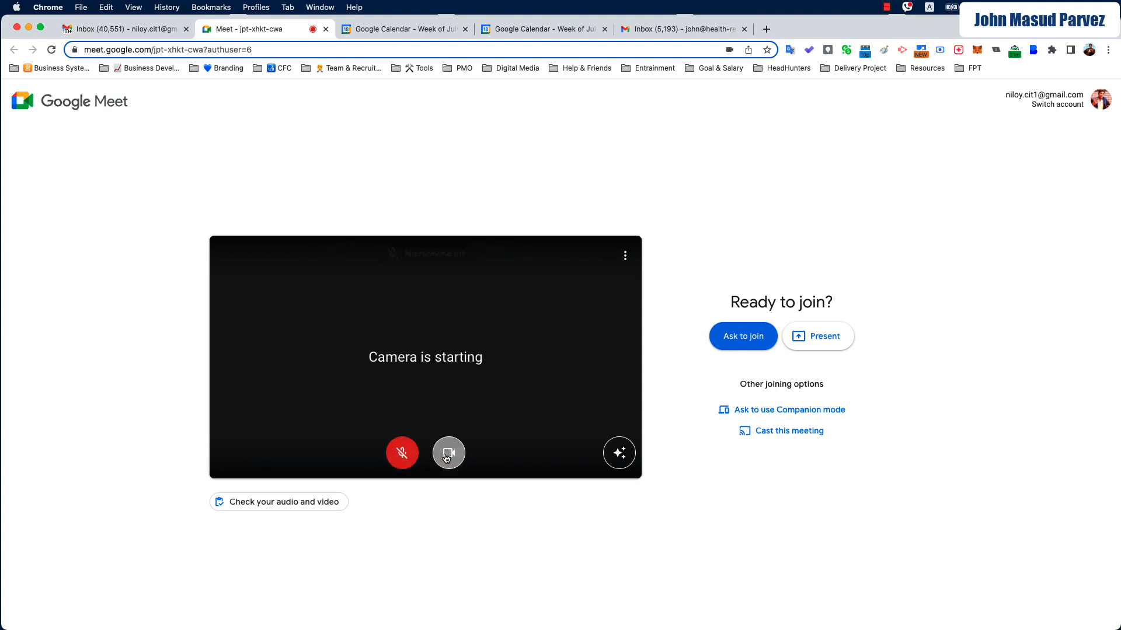
pyautogui.click(403, 461)
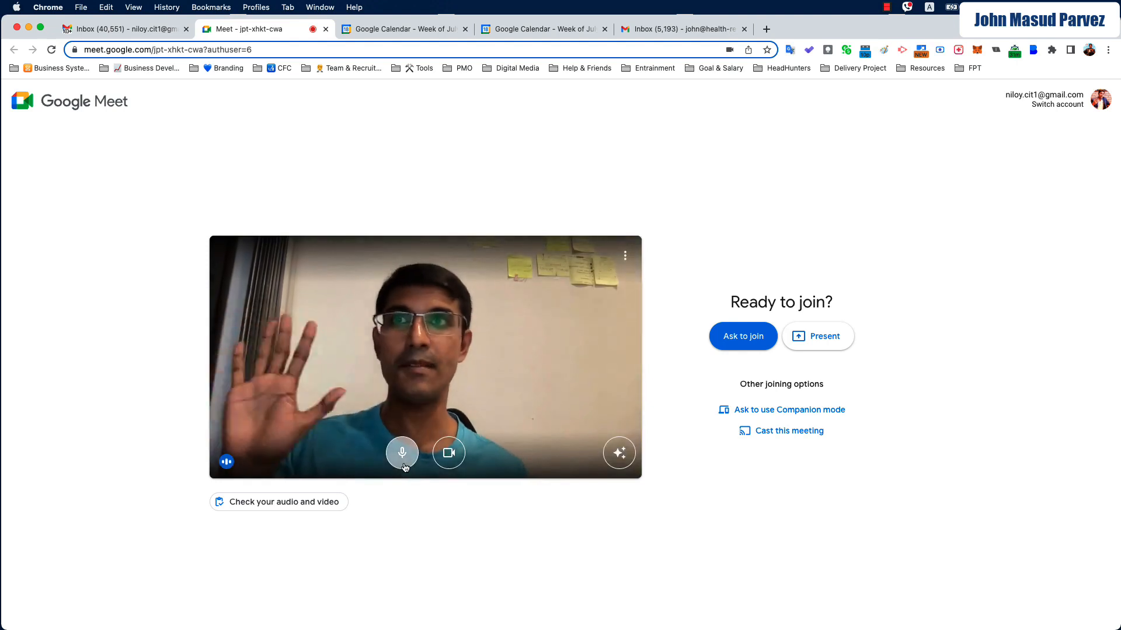
pyautogui.click(442, 463)
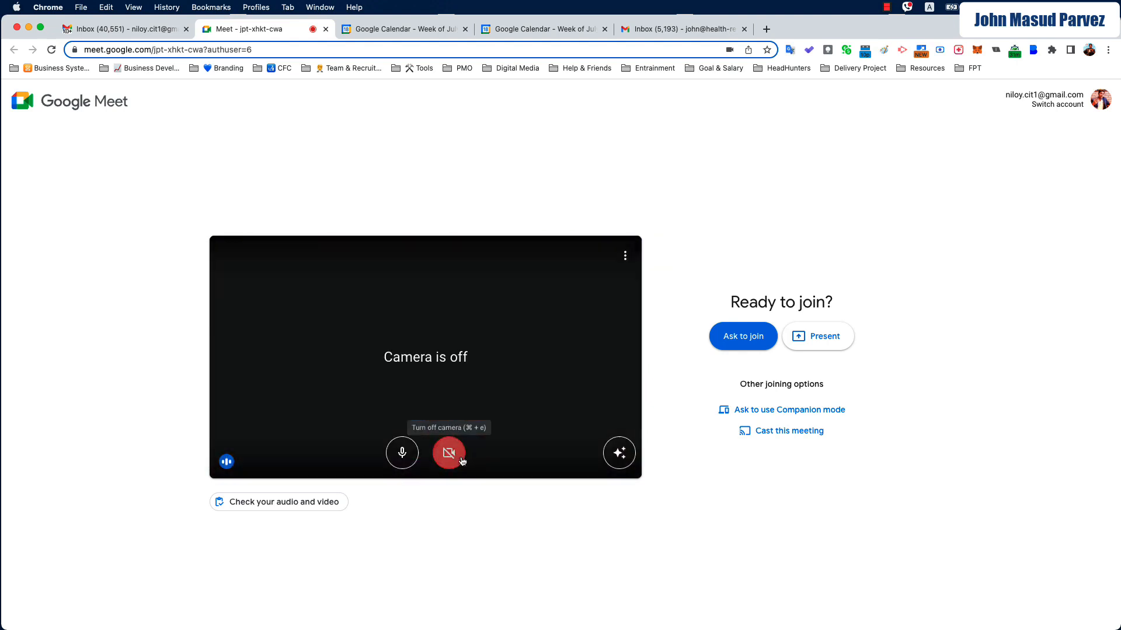
pyautogui.click(443, 461)
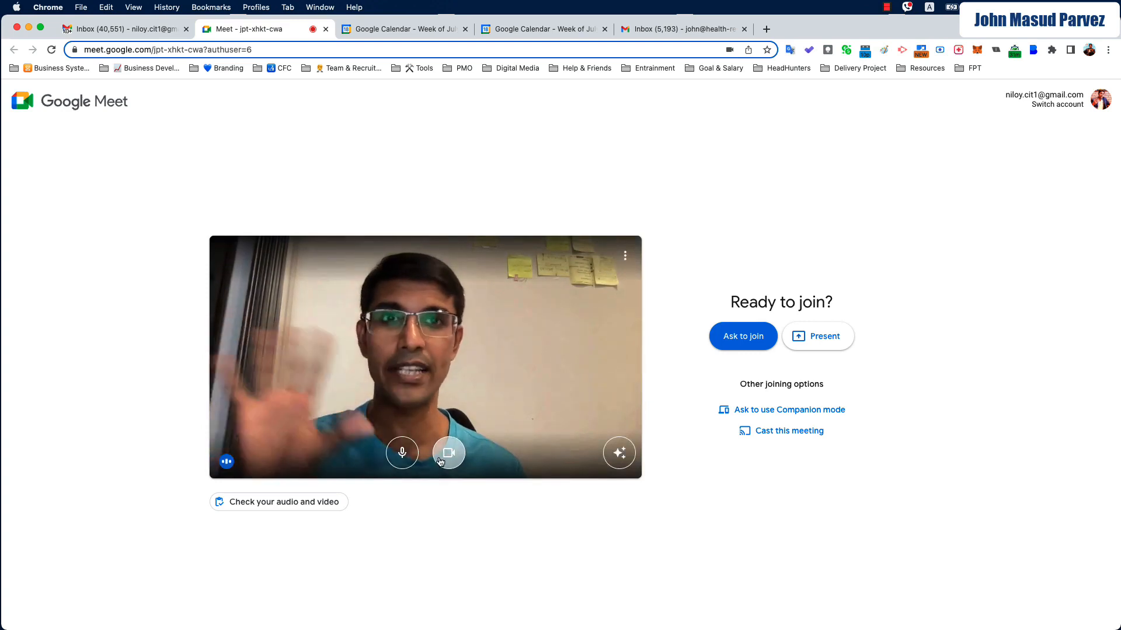
pyautogui.click(444, 460)
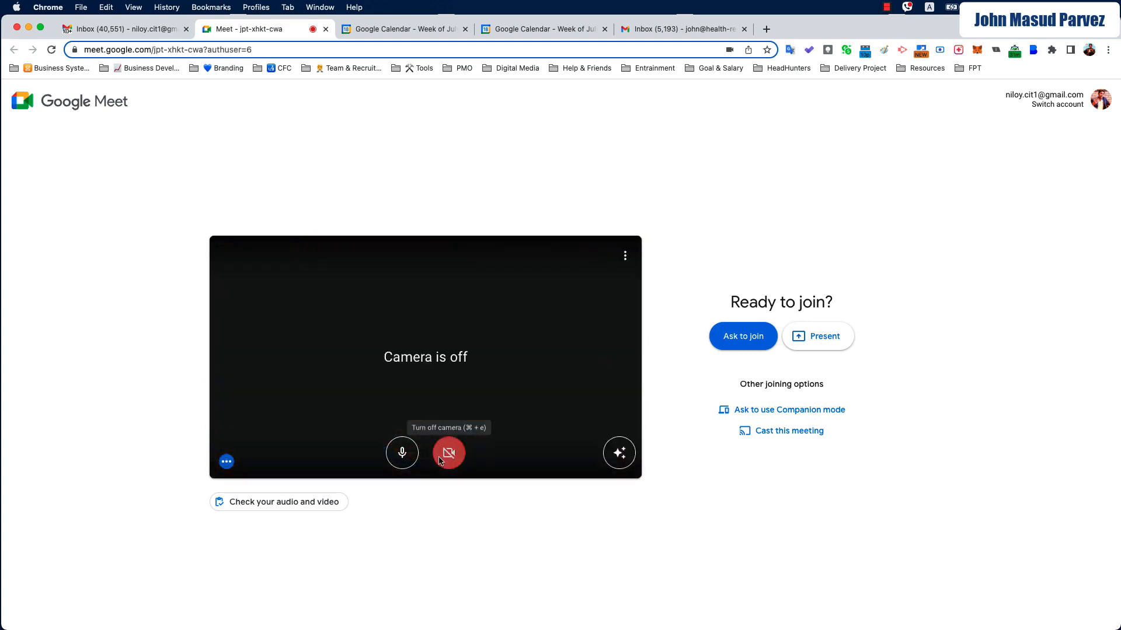
pyautogui.click(406, 464)
pyautogui.click(407, 464)
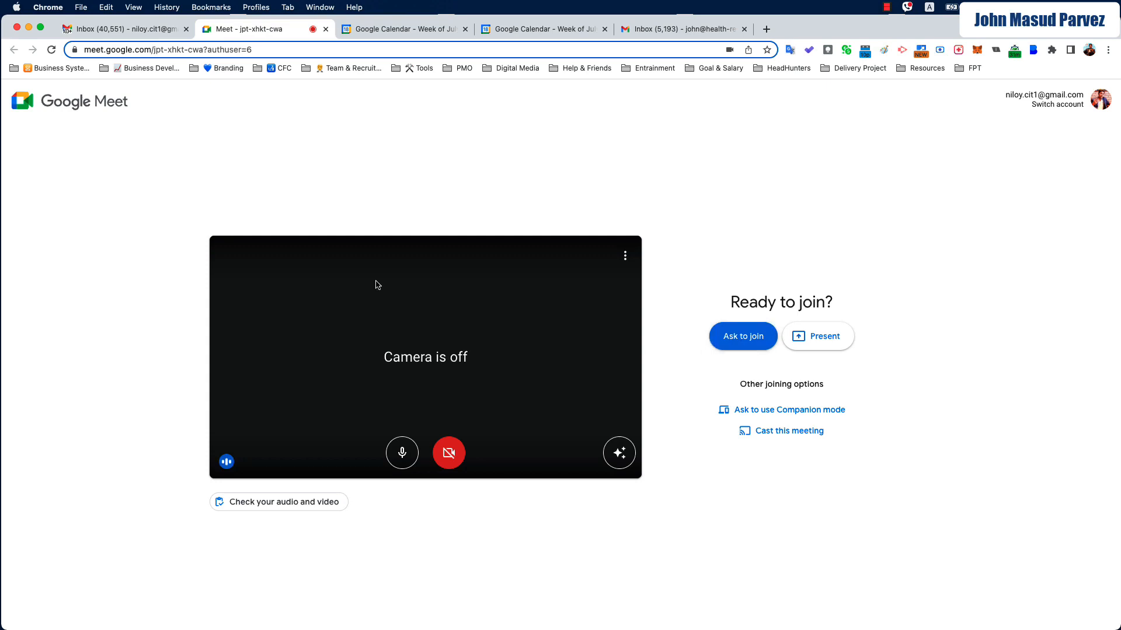
pyautogui.click(326, 30)
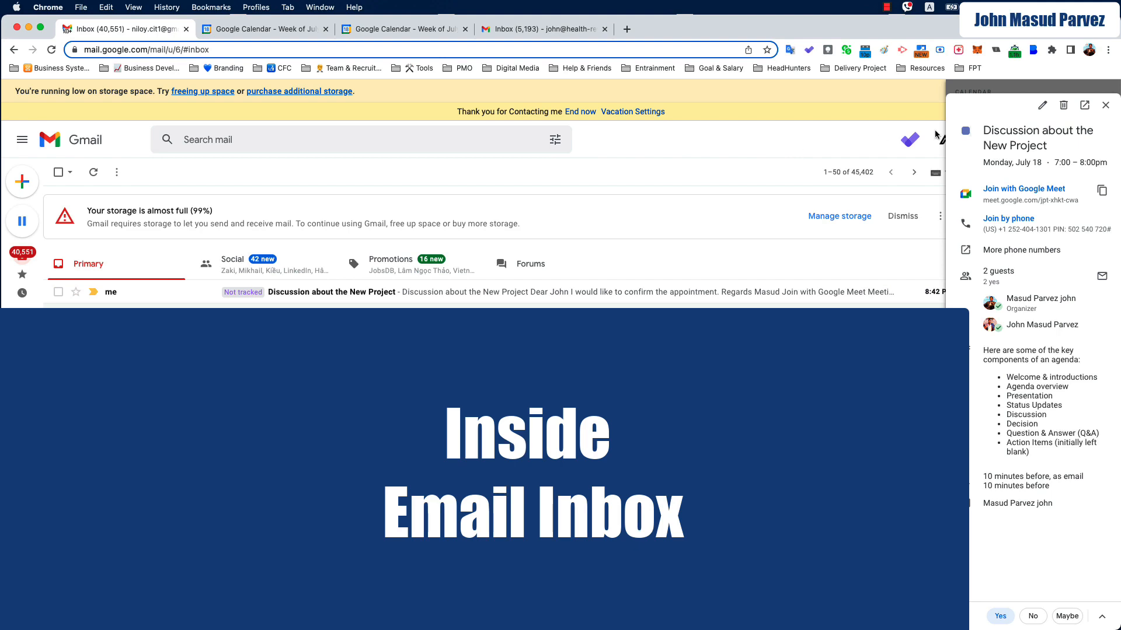
# Replace the inbox's calendar side view with the full Google Calendar and review the "Discussion about the New Project" event details.
pyautogui.click(1105, 105)
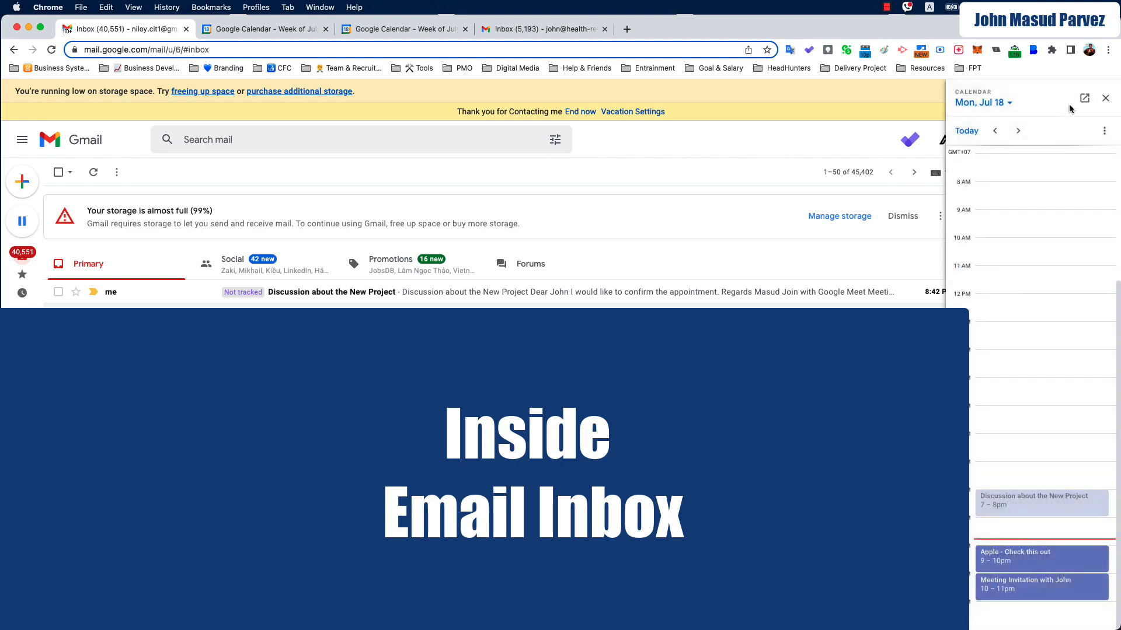
pyautogui.click(1105, 98)
pyautogui.click(1072, 140)
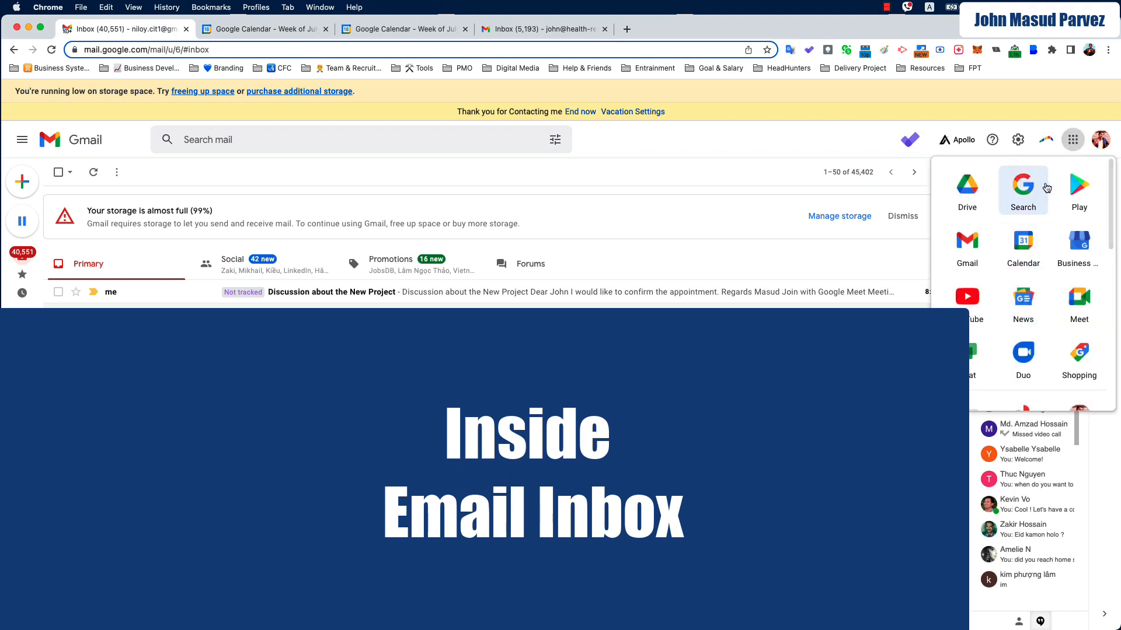
pyautogui.click(1022, 244)
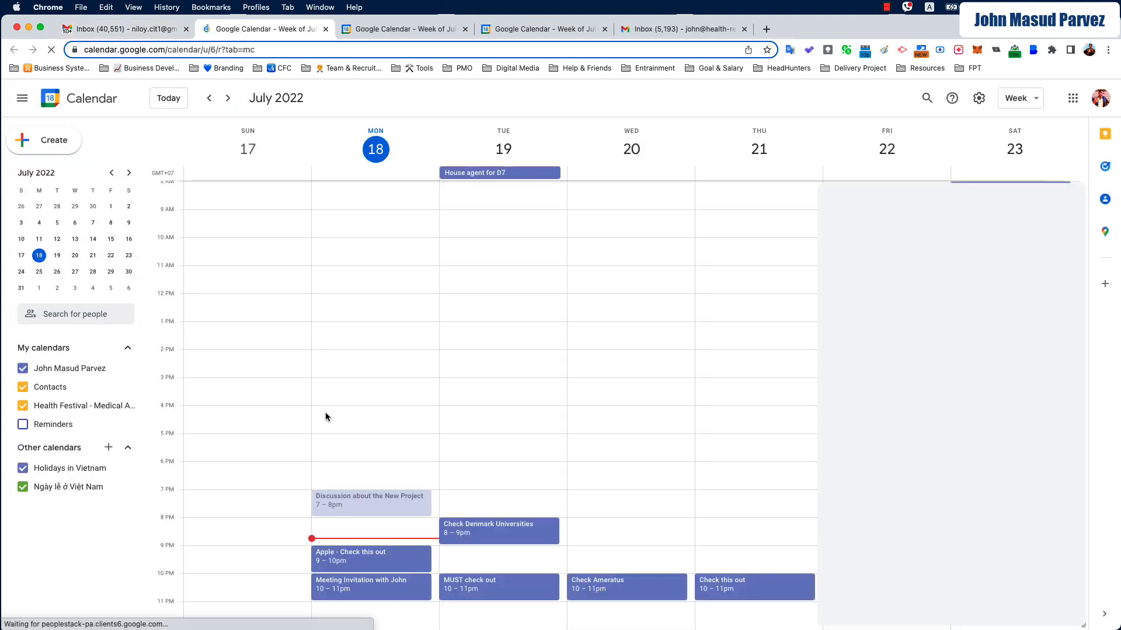
pyautogui.click(363, 500)
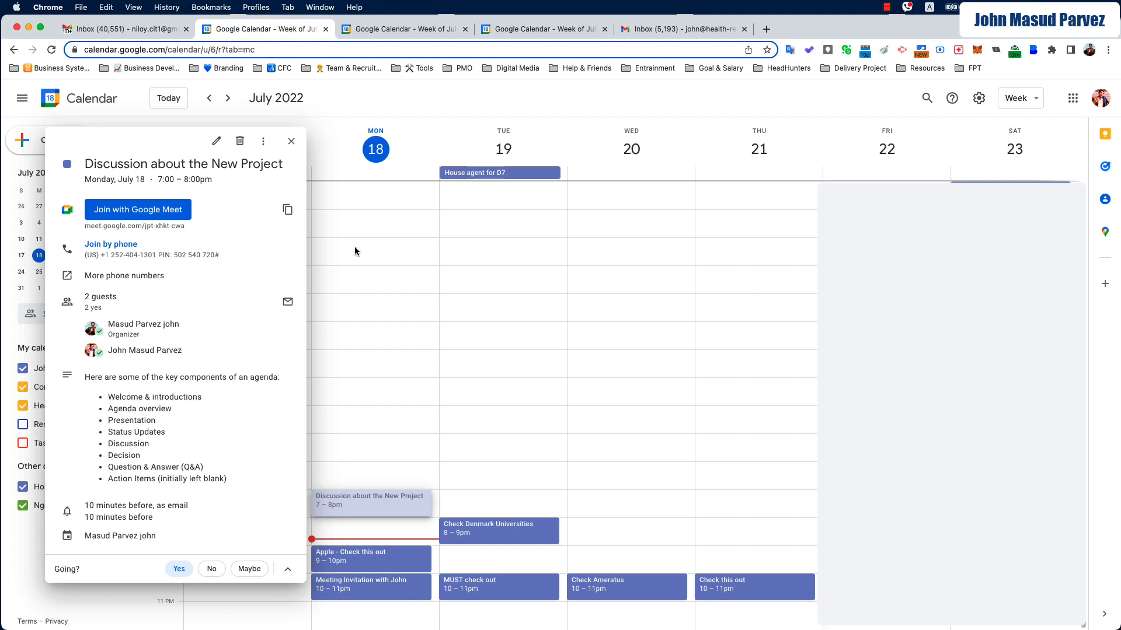
pyautogui.click(292, 141)
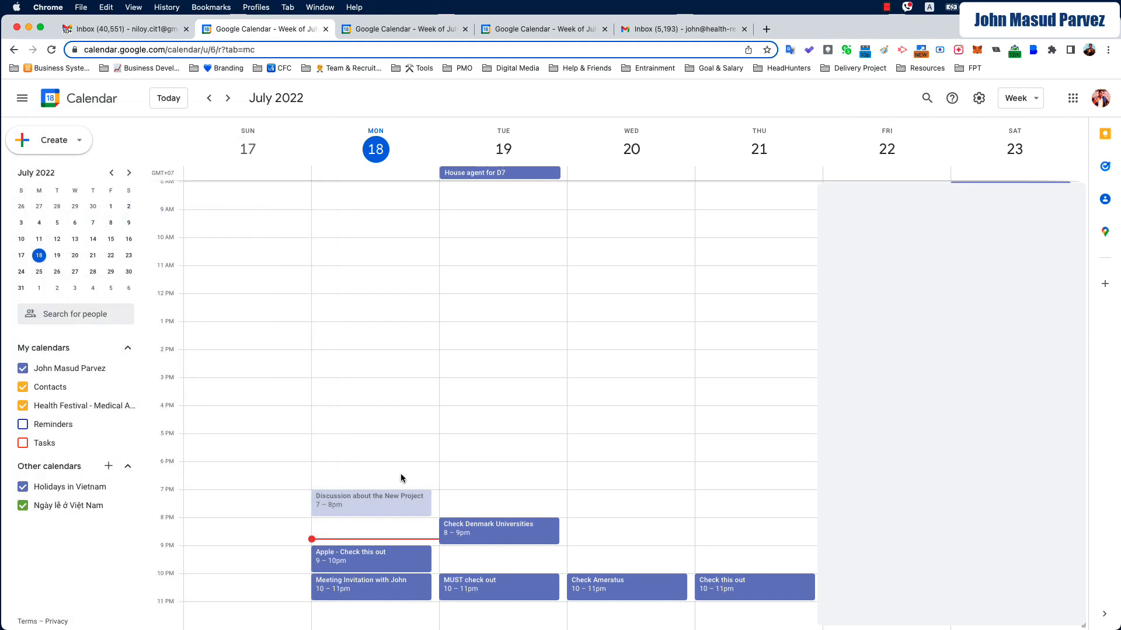
# Create an event titled "Let's talk about Apple project" on Tuesday, July 19, 1:00pm to 2:00pm, and add the health-revolution contact as guest.
pyautogui.click(488, 333)
pyautogui.write("Let's talk about Apple project")
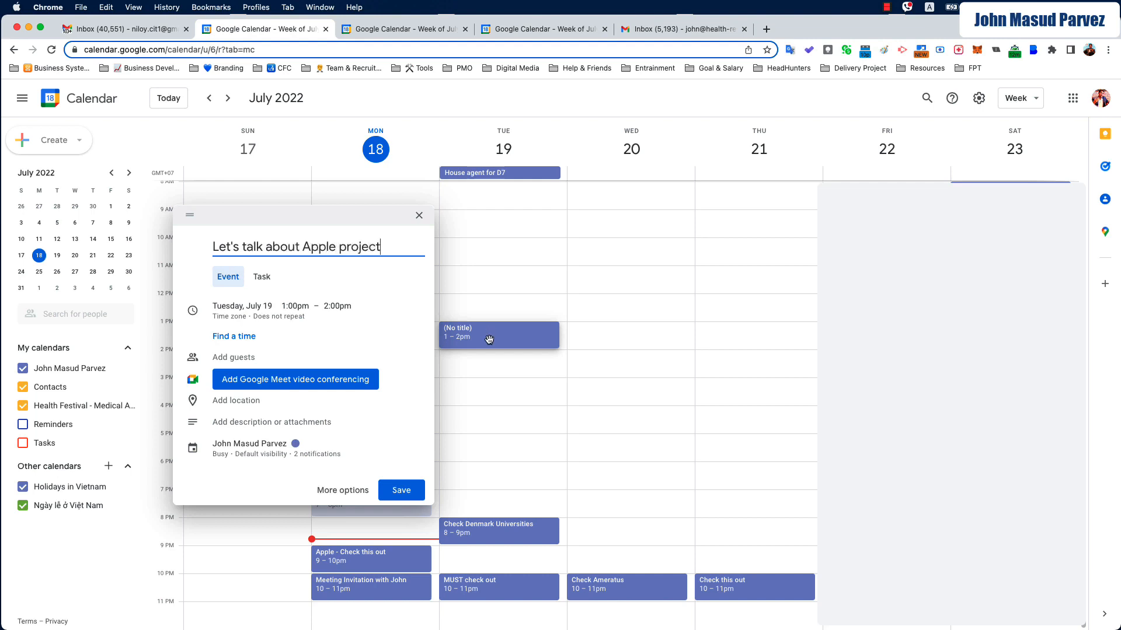
pyautogui.click(250, 352)
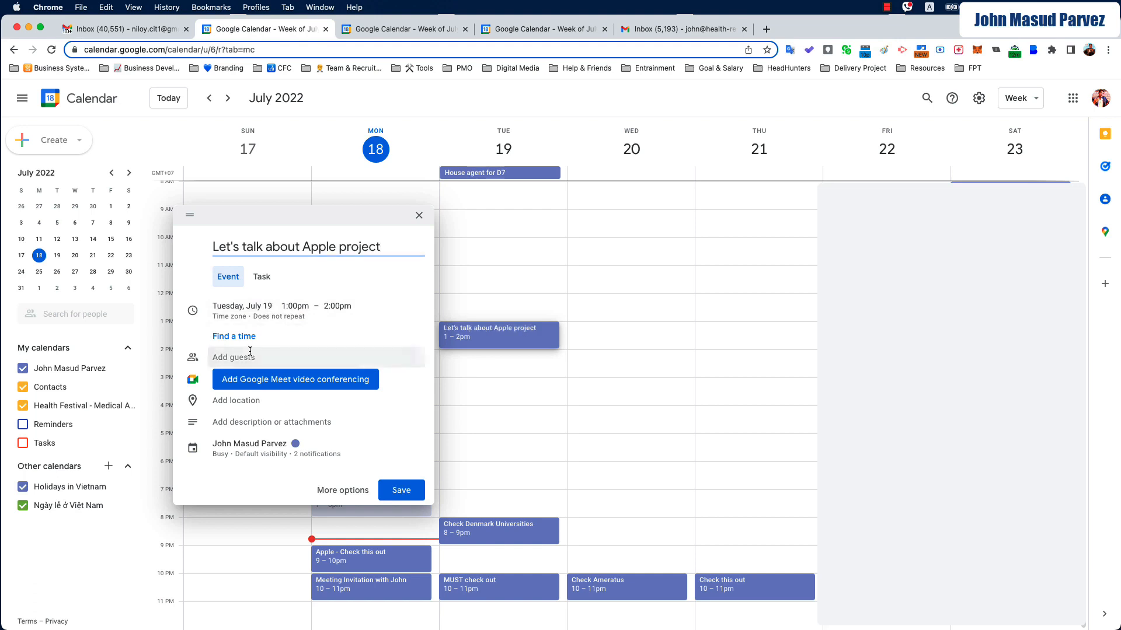
pyautogui.write('John')
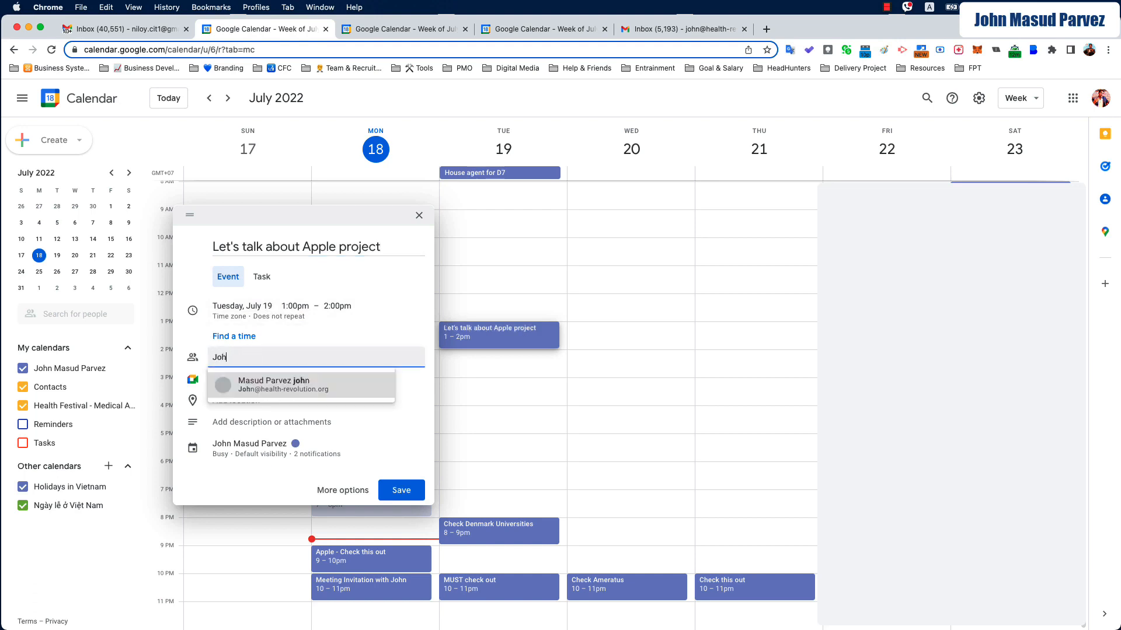
pyautogui.click(268, 393)
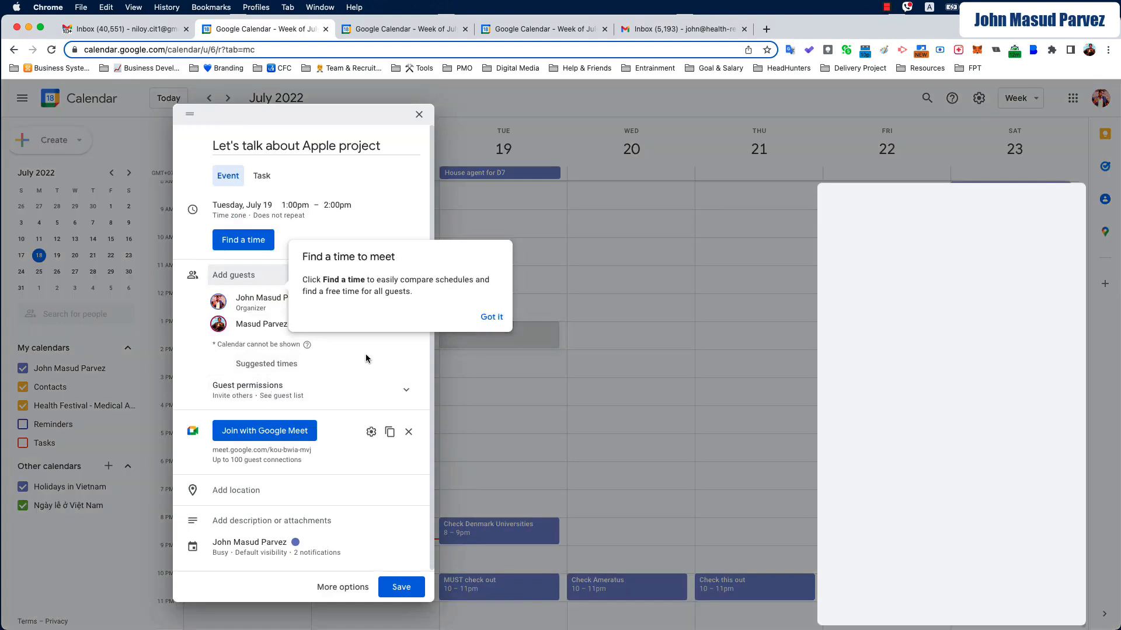
pyautogui.click(491, 316)
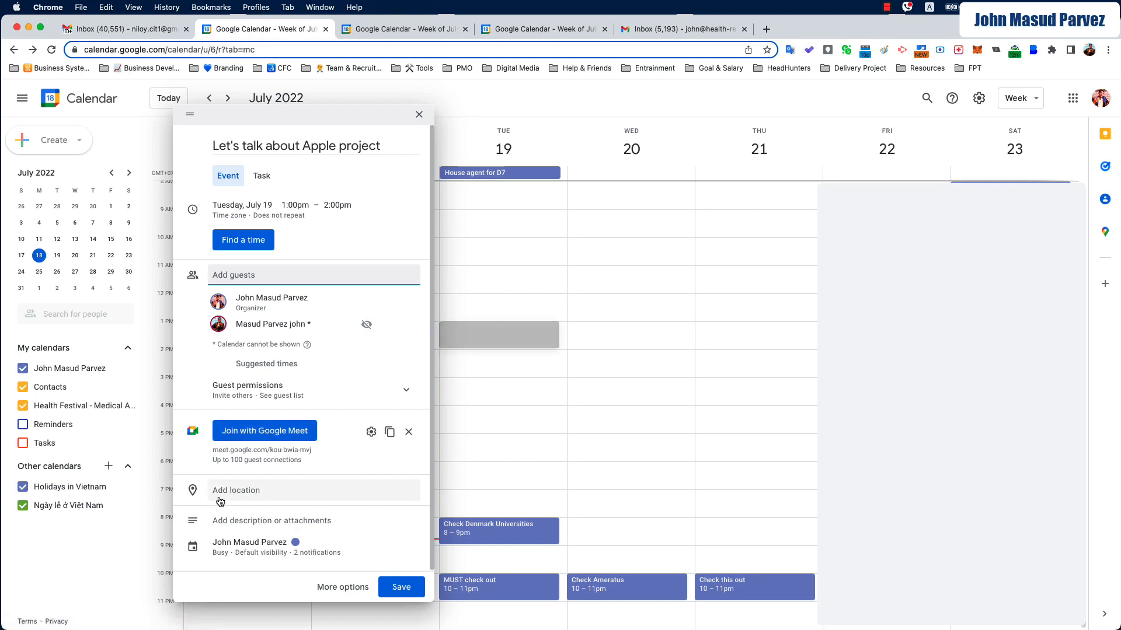
# Open the event's full details and add a description with "Here are some of the key components of an agenda:" and the bulleted agenda list.
pyautogui.scroll(-1, 220, 502)
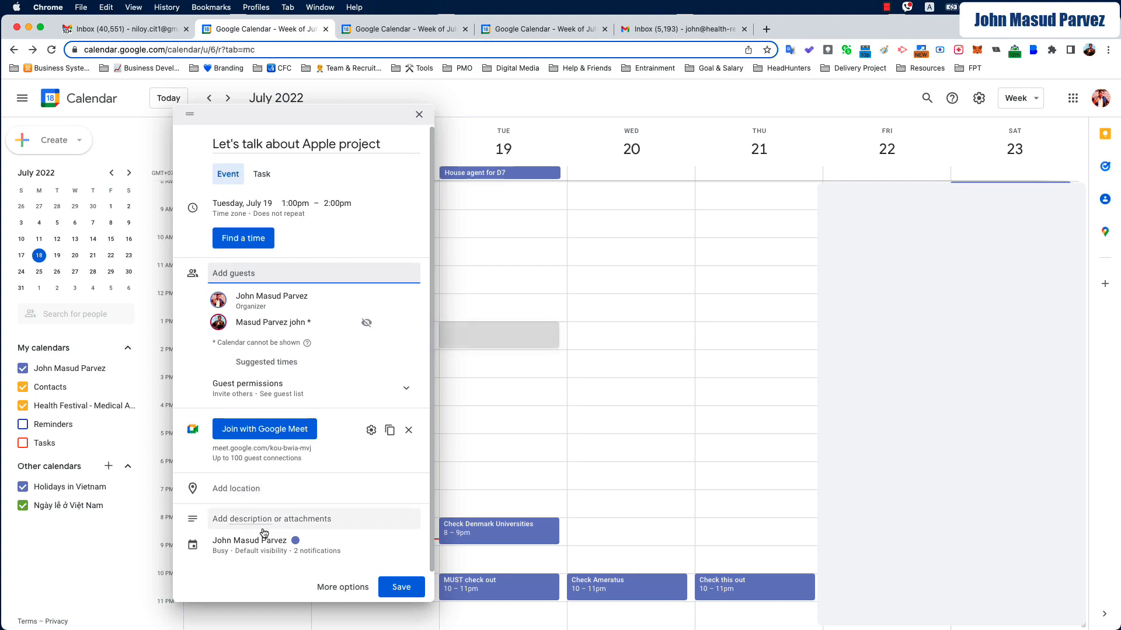
pyautogui.click(331, 591)
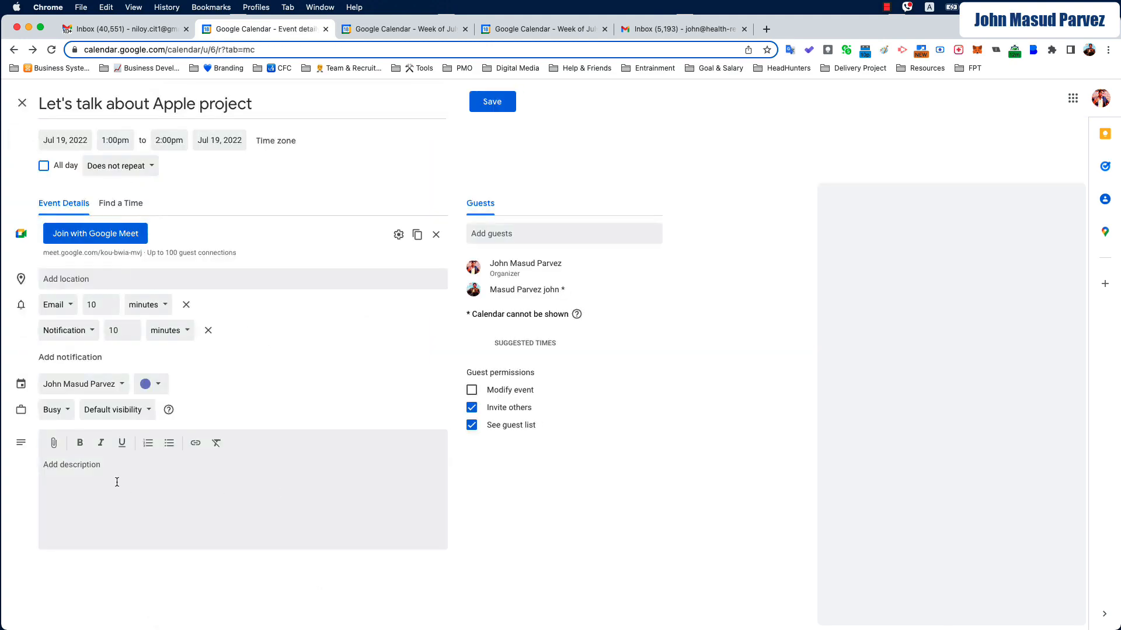
pyautogui.click(116, 483)
pyautogui.write('Here are some of the key components of an agenda: Welcome & introductions Agenda overview Presentation Status Updates Discussion Decision Question & Answer (Q&A) Action Items (initially left blank)')
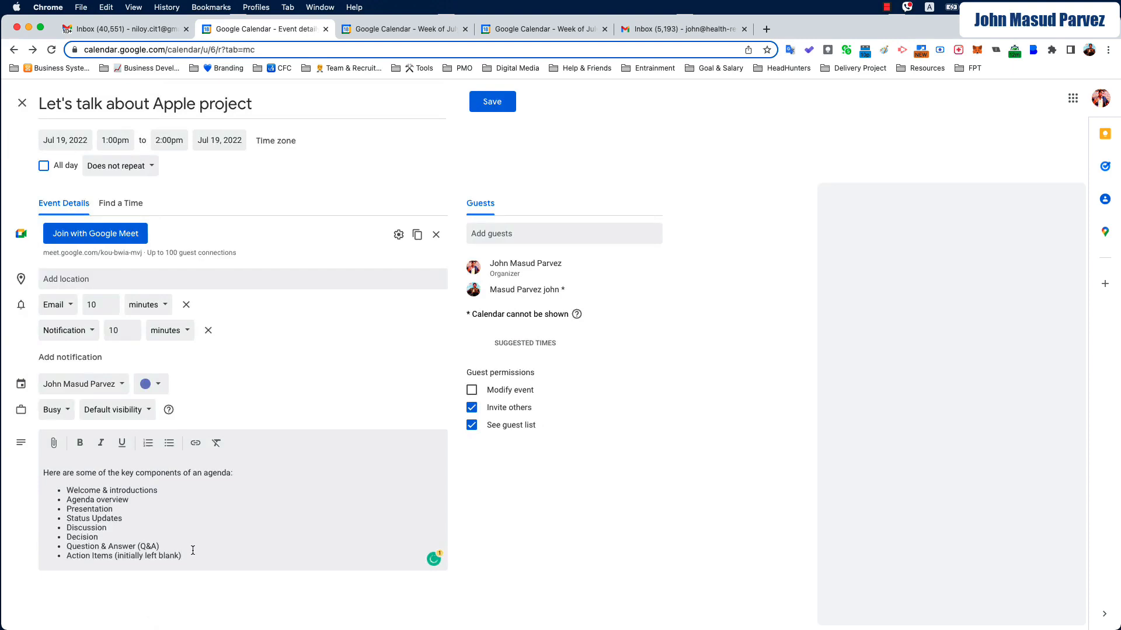
pyautogui.moveTo(208, 559); pyautogui.dragTo(37, 475)
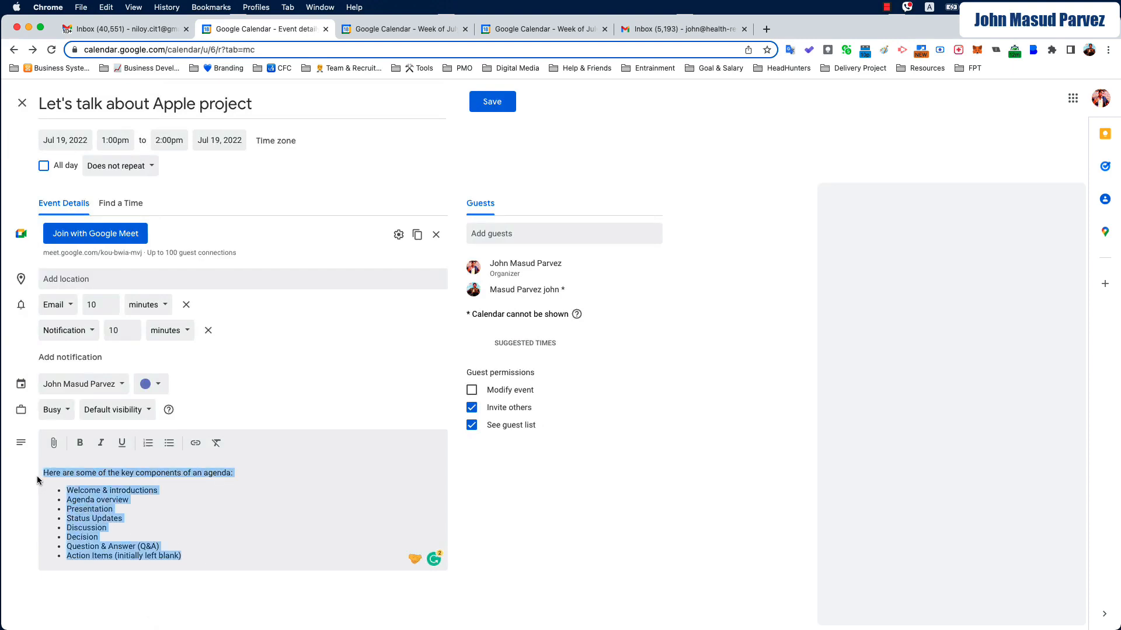
# Set the Apple project event's colour to dark green, then save it with invitation emails sent to the guest.
pyautogui.click(152, 384)
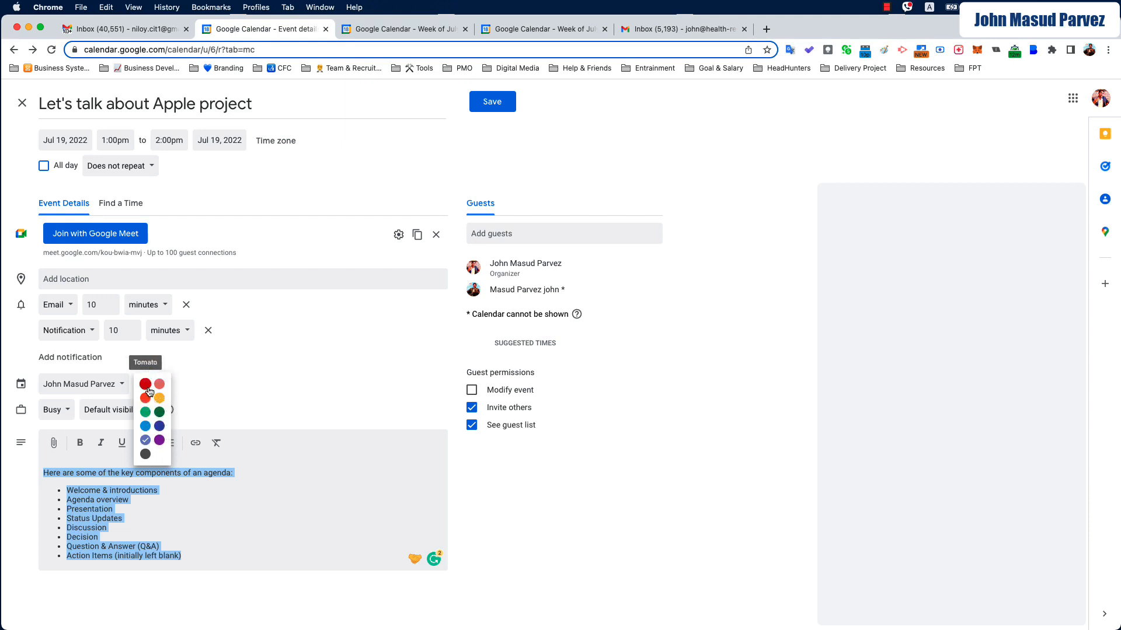
pyautogui.click(159, 412)
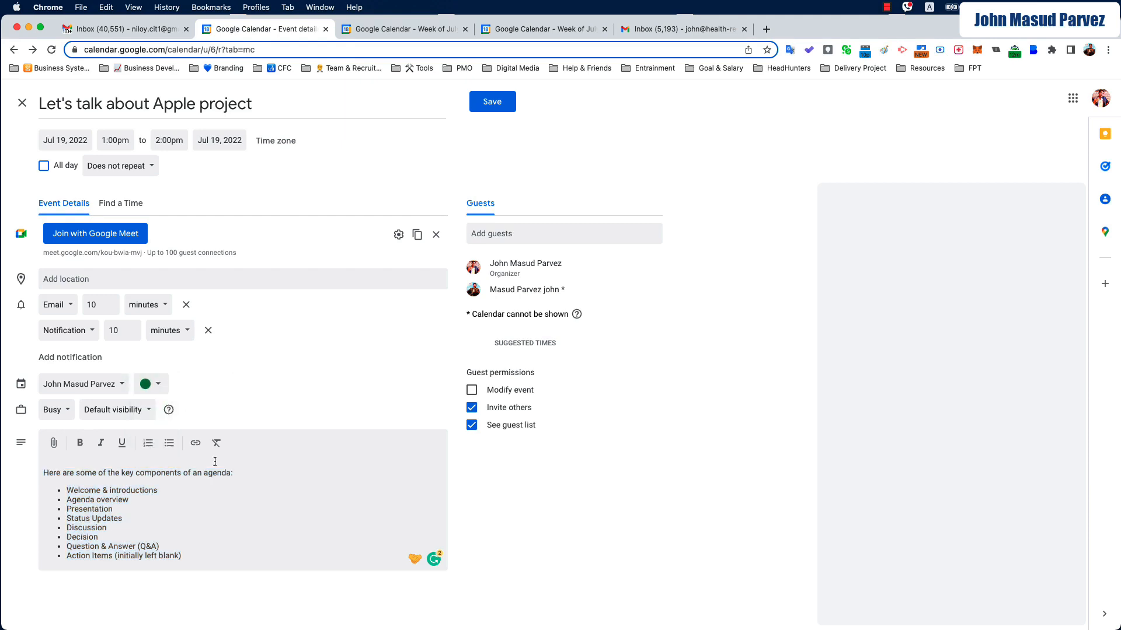
pyautogui.click(158, 384)
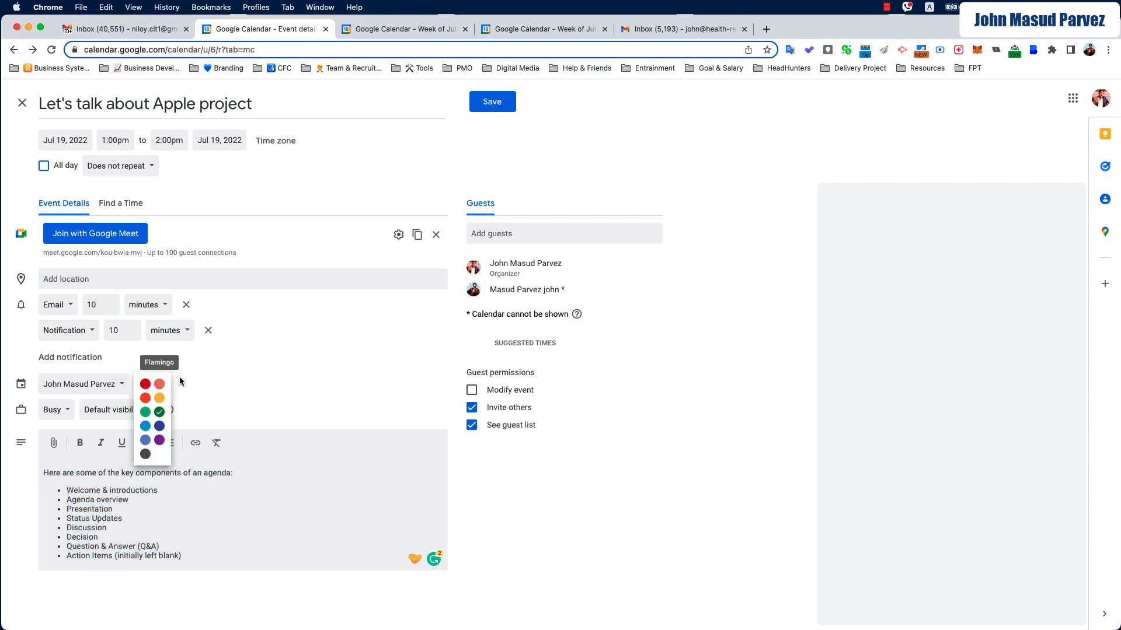
pyautogui.click(160, 413)
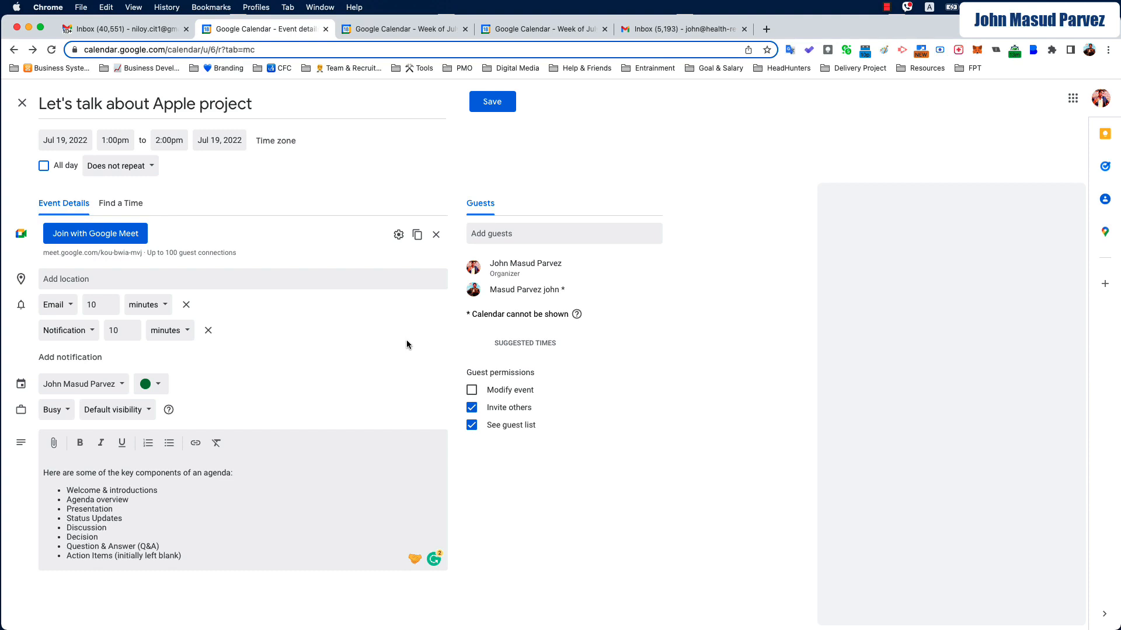
pyautogui.click(511, 108)
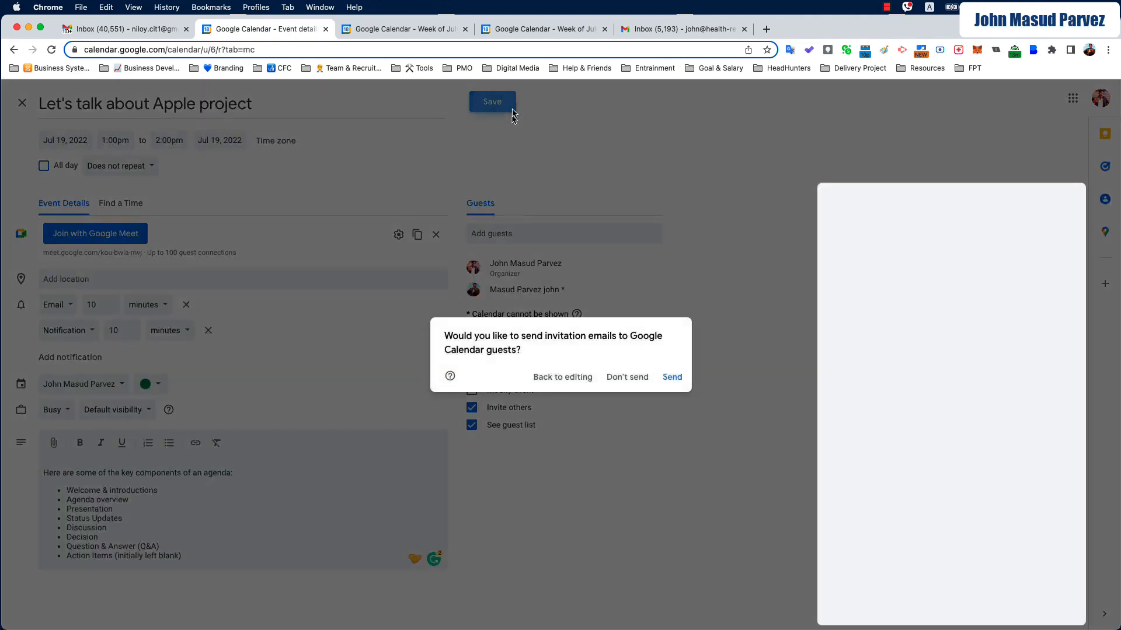
pyautogui.click(672, 377)
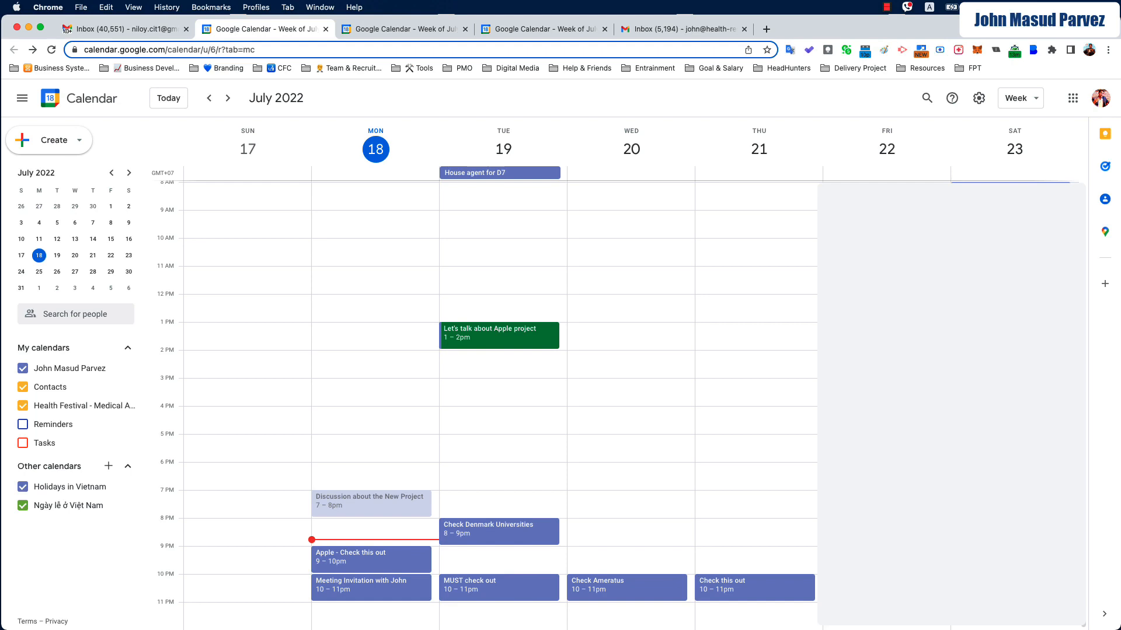
# Join the Google Meet call of the "Let's talk about Apple project" event with the microphone turned off.
pyautogui.click(497, 343)
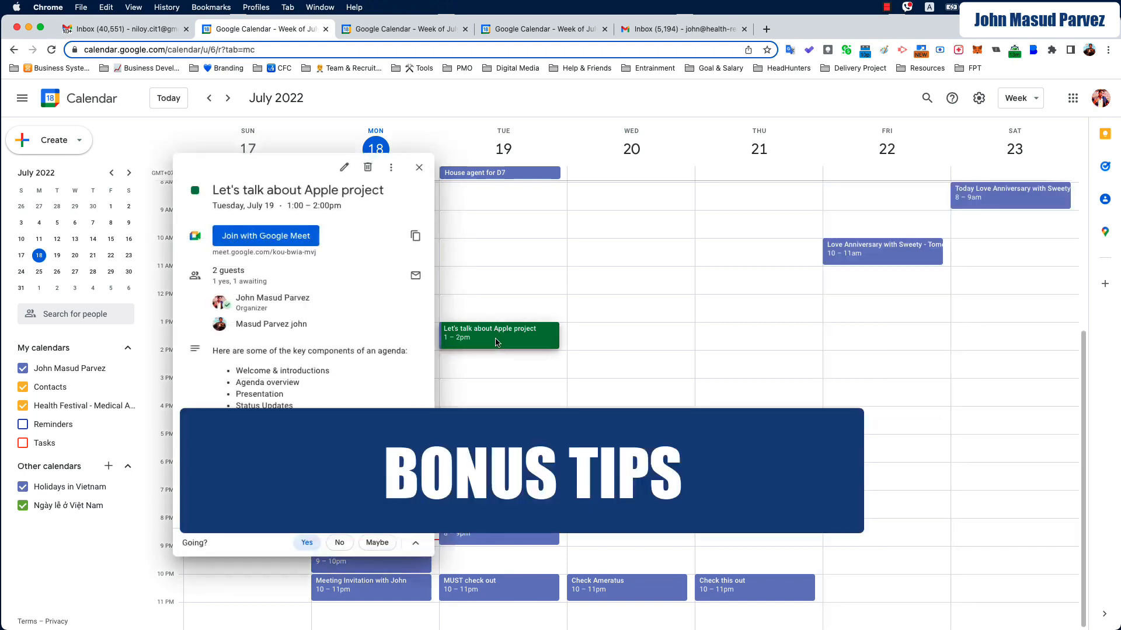
pyautogui.click(273, 246)
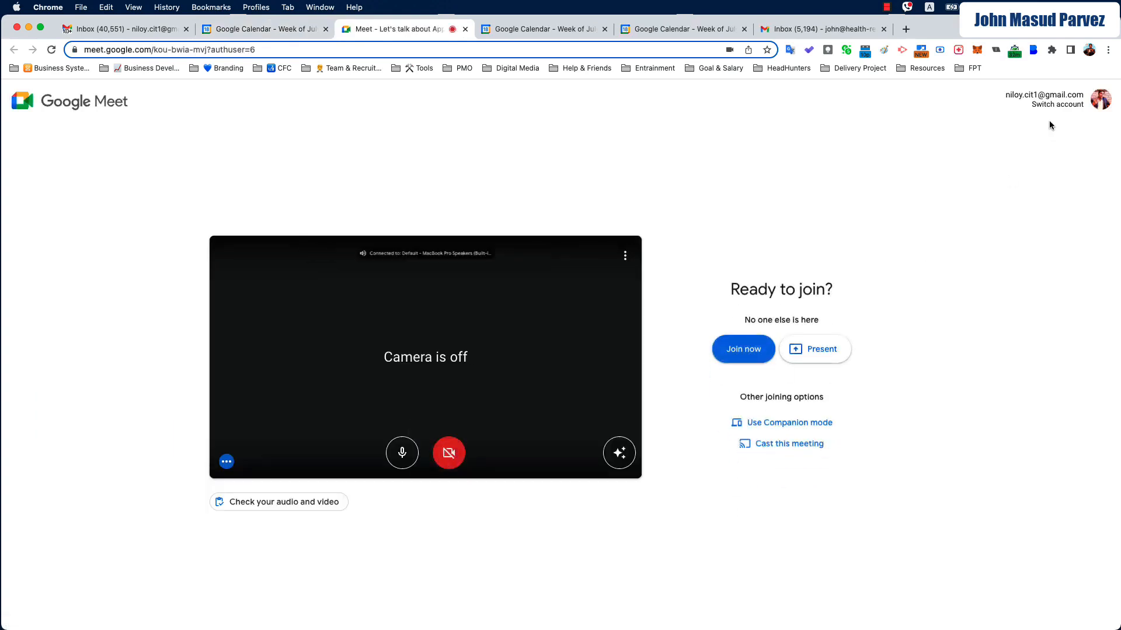
pyautogui.click(401, 452)
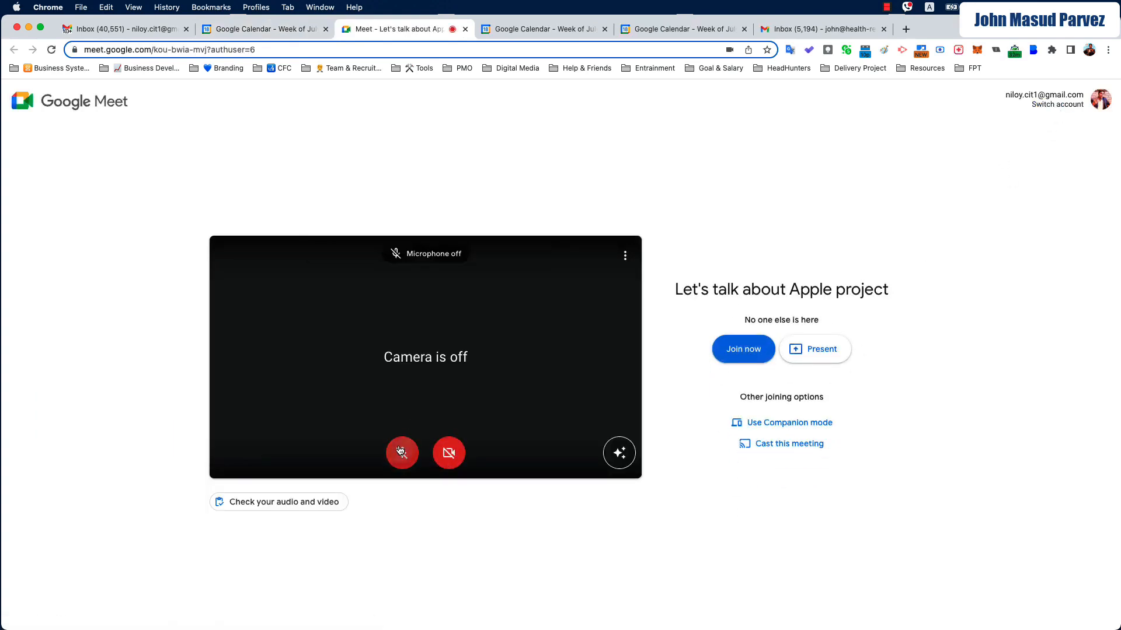
pyautogui.click(762, 345)
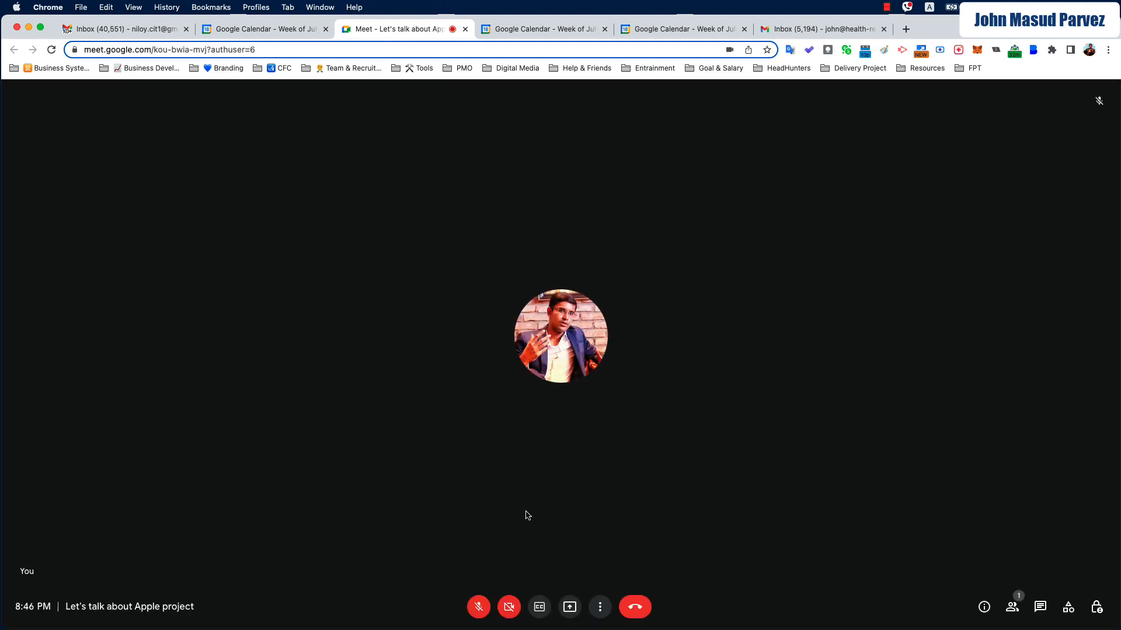
# Unmute the microphone in the call and turn the live captions on, off and on again.
pyautogui.click(477, 615)
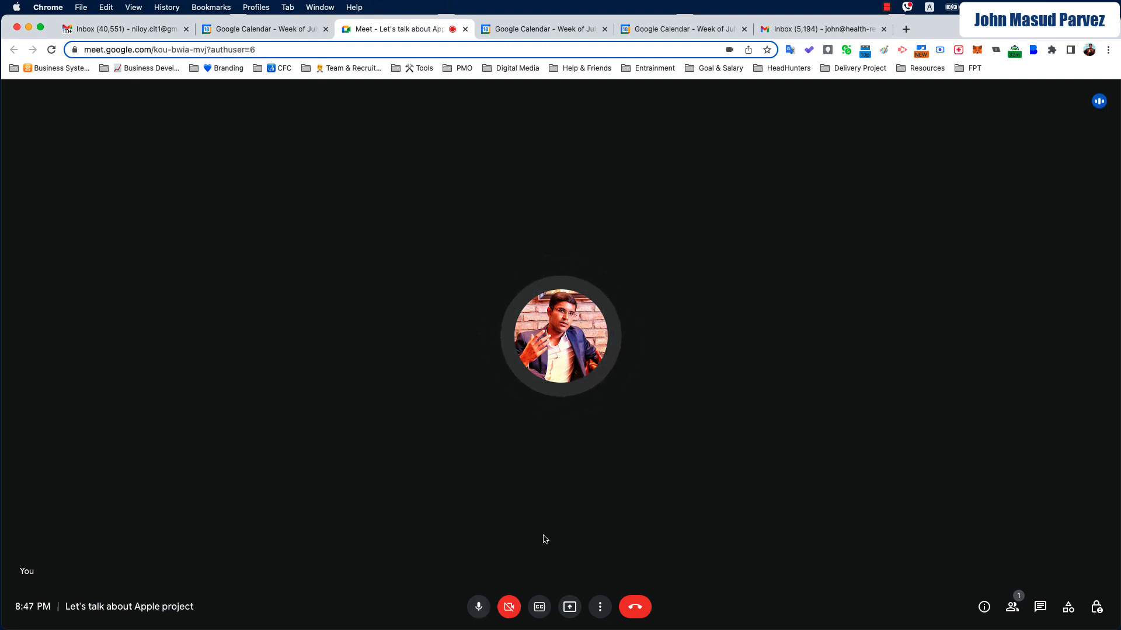
pyautogui.click(540, 608)
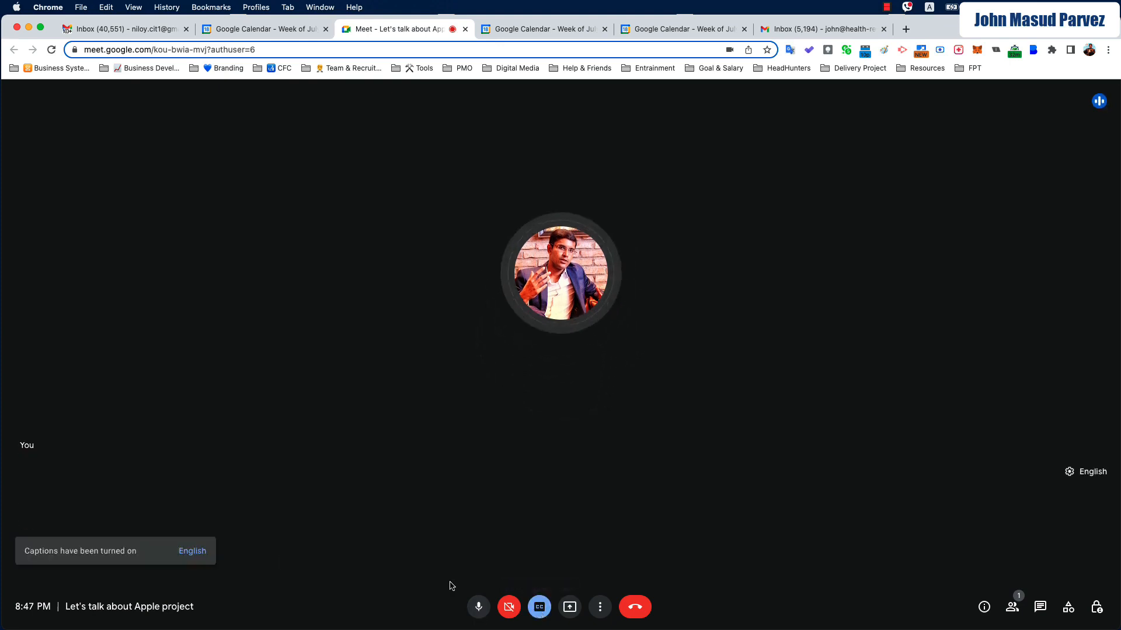
pyautogui.moveTo(428, 628)
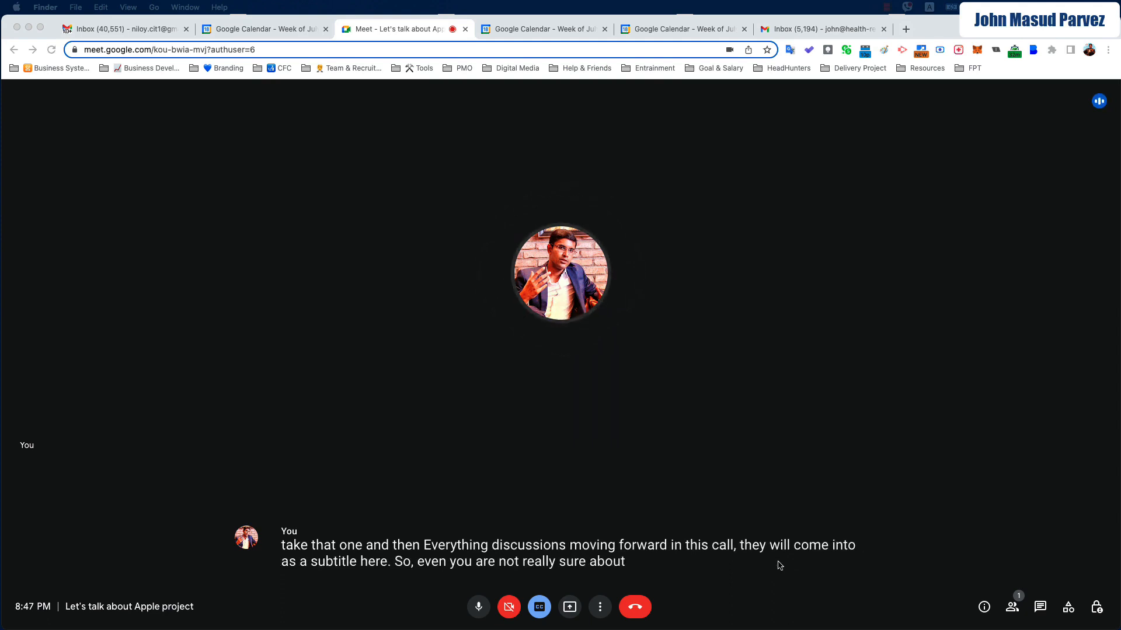
pyautogui.click(540, 612)
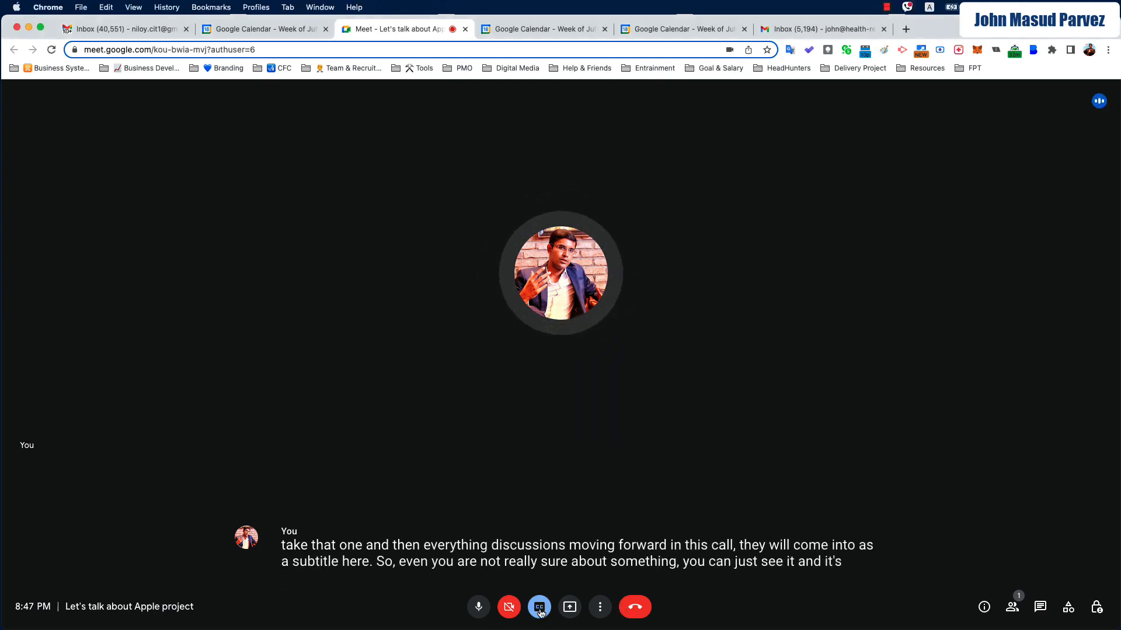
pyautogui.click(540, 612)
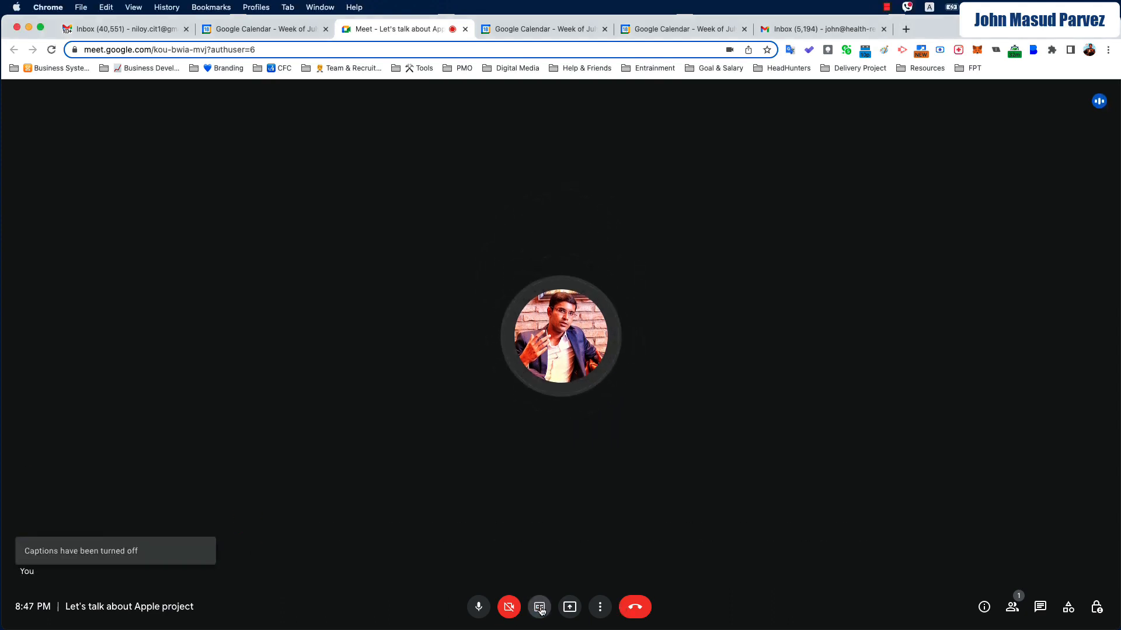
pyautogui.click(540, 611)
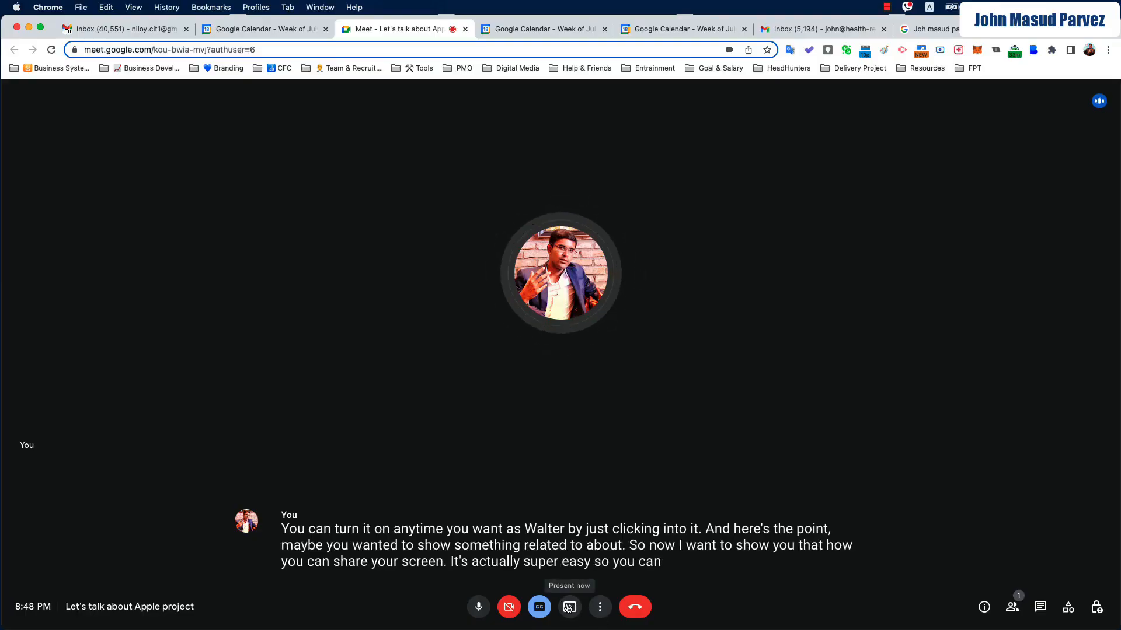
pyautogui.click(569, 609)
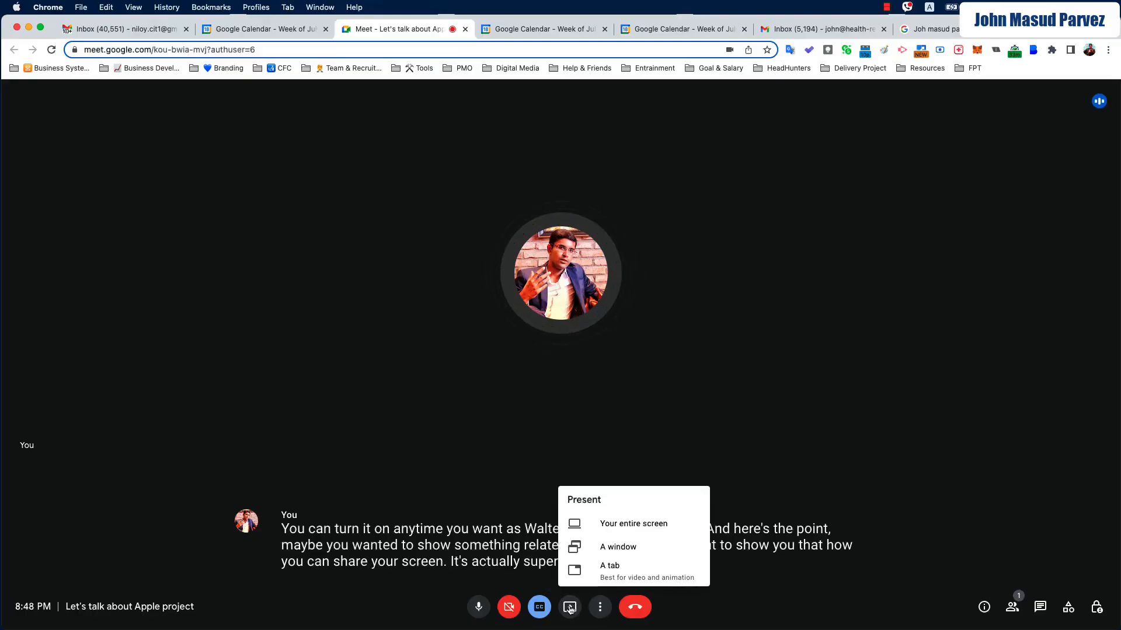
pyautogui.click(620, 550)
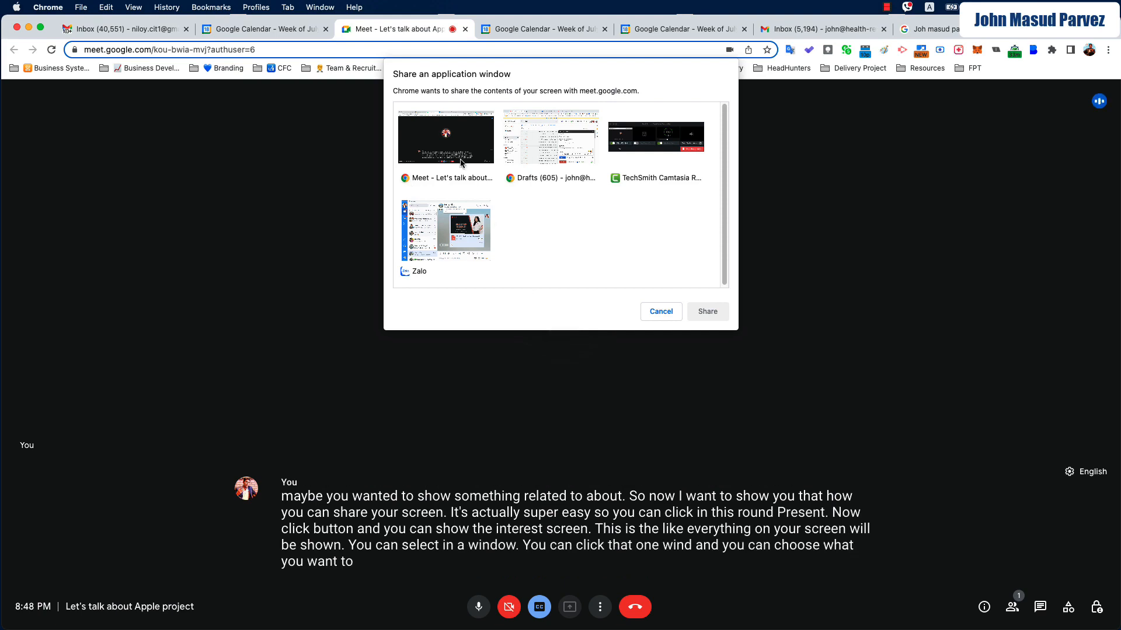
pyautogui.click(662, 311)
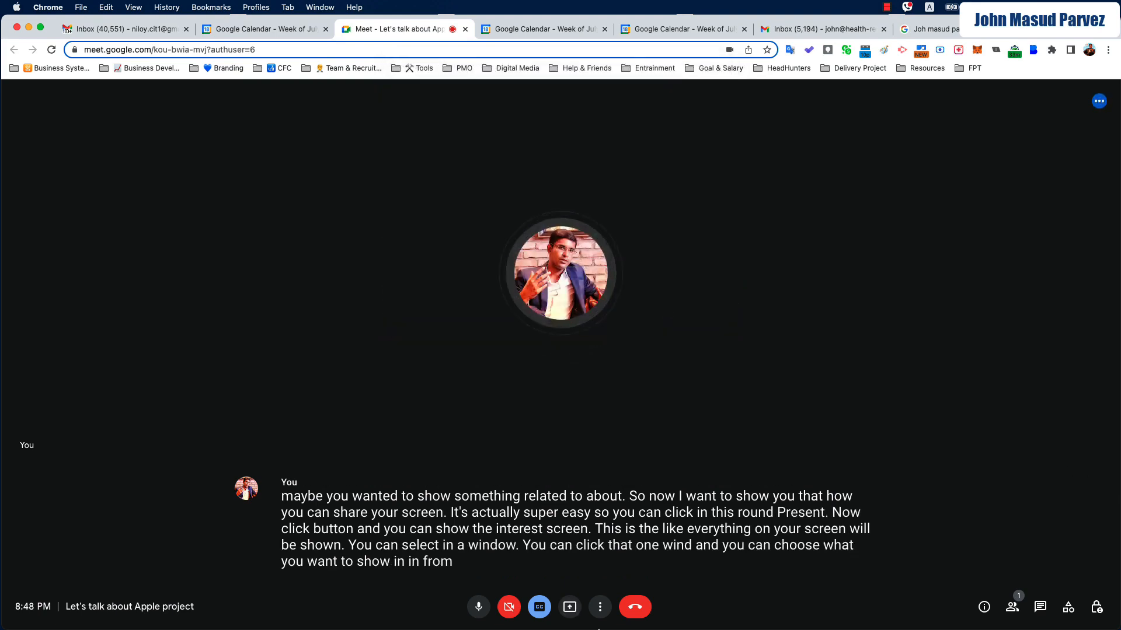
pyautogui.moveTo(586, 598)
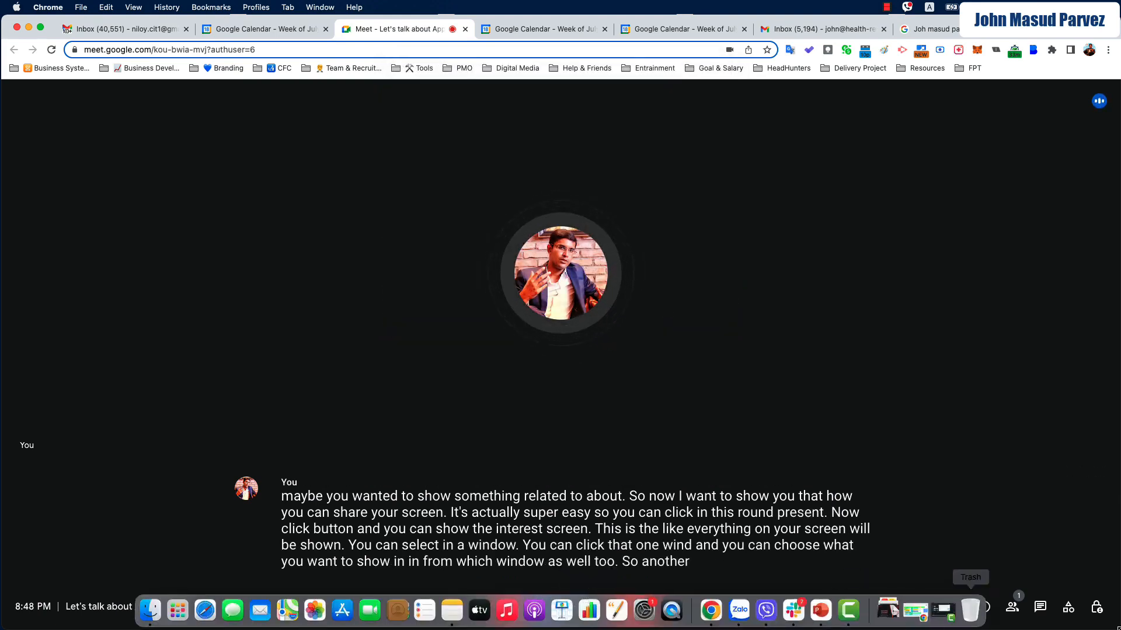
pyautogui.click(534, 610)
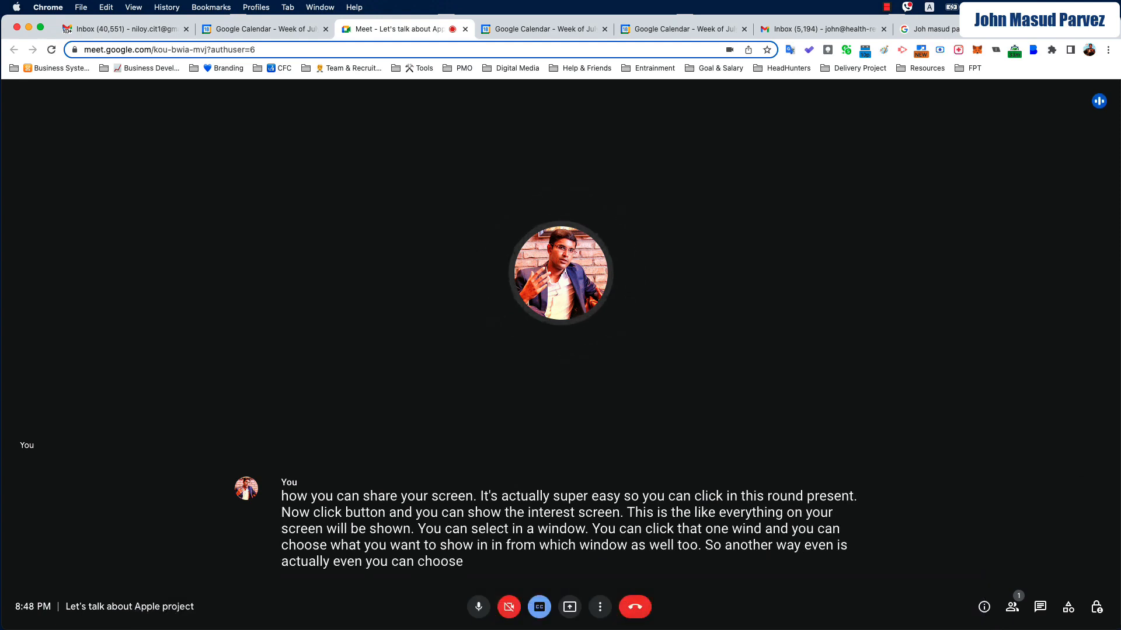
pyautogui.click(607, 586)
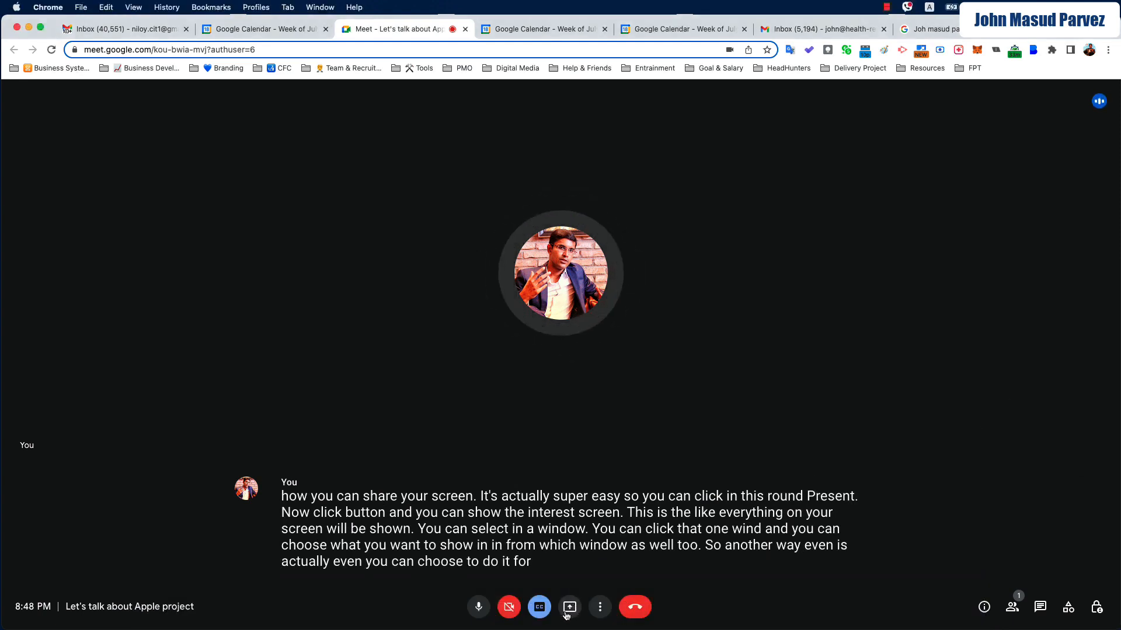
# Present the Google Search browser tab with its audio to the meeting, and turn off captions back in the call.
pyautogui.click(569, 607)
pyautogui.click(620, 572)
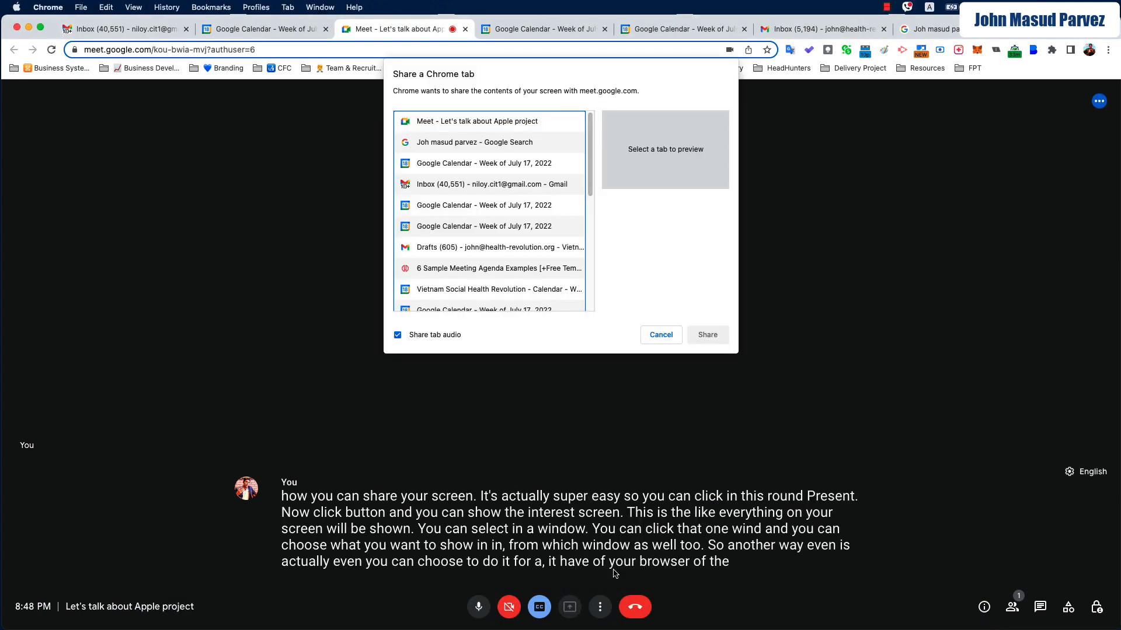
pyautogui.click(474, 142)
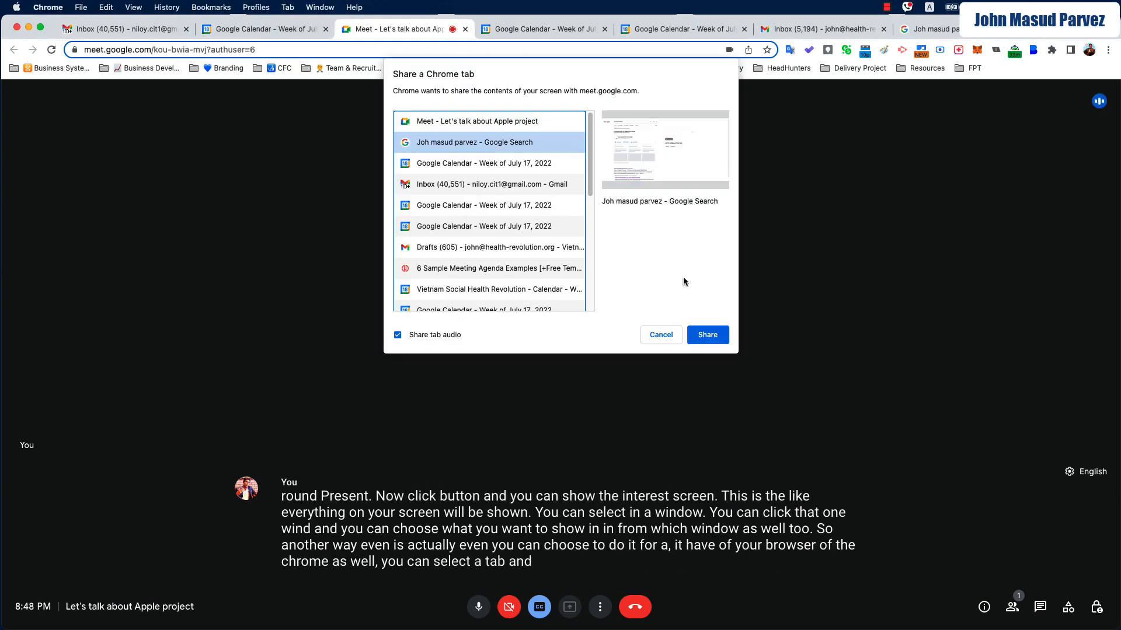
pyautogui.click(714, 336)
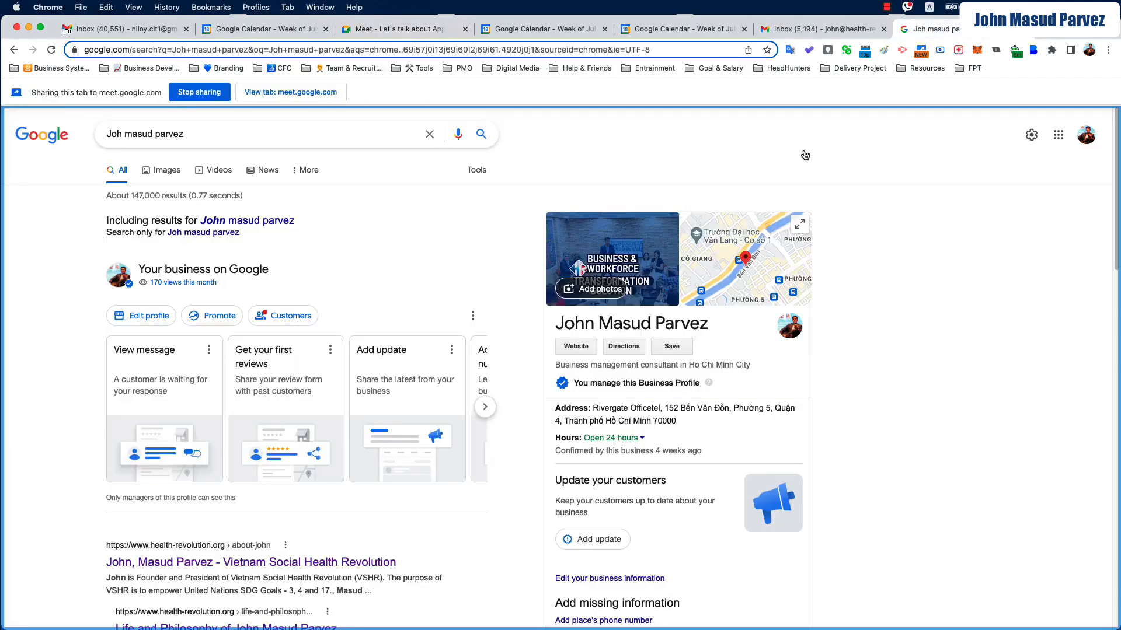
pyautogui.click(397, 30)
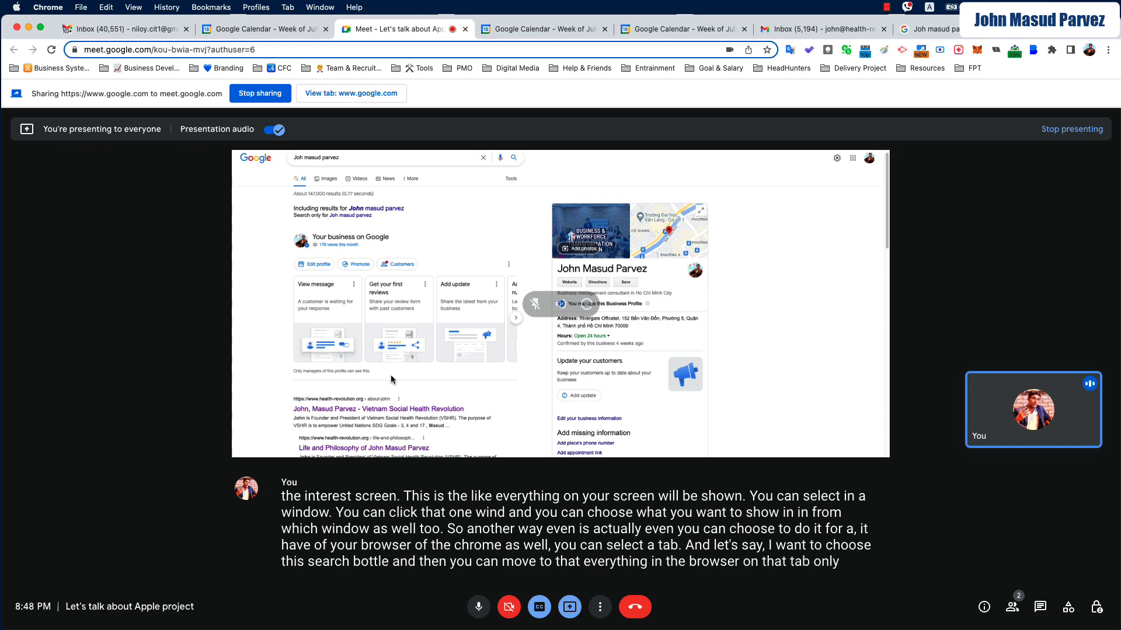
pyautogui.click(548, 609)
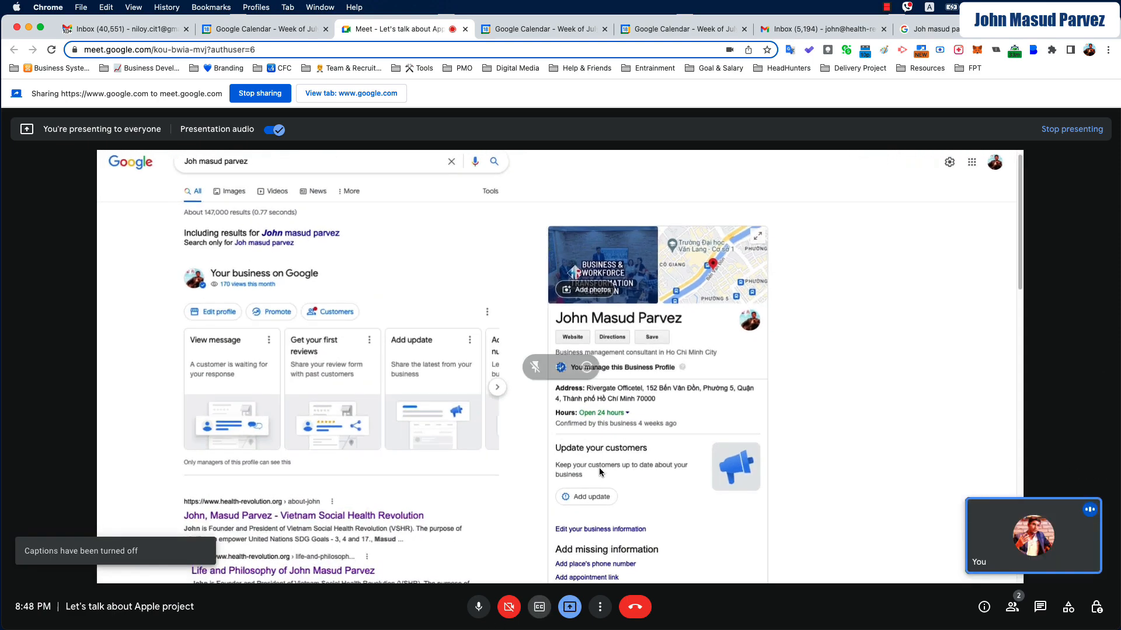
# Search Google for "vshr pro academy" in the shared tab, browse the results, and check the presentation in the meeting.
pyautogui.click(933, 29)
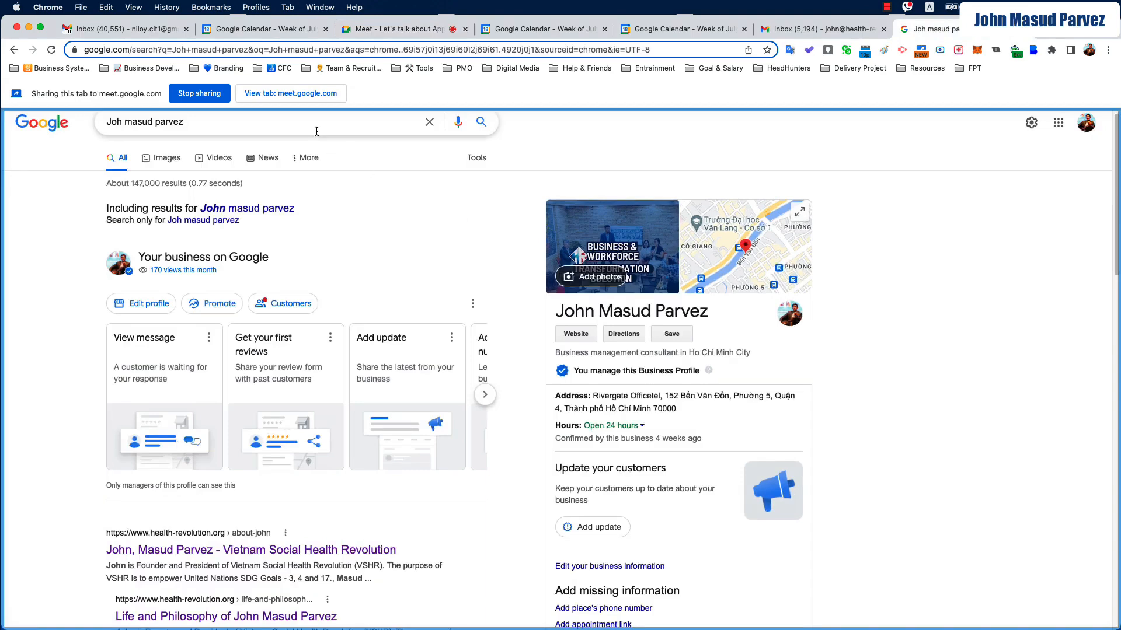
pyautogui.tripleClick(311, 129)
pyautogui.write('vshr pro academy')
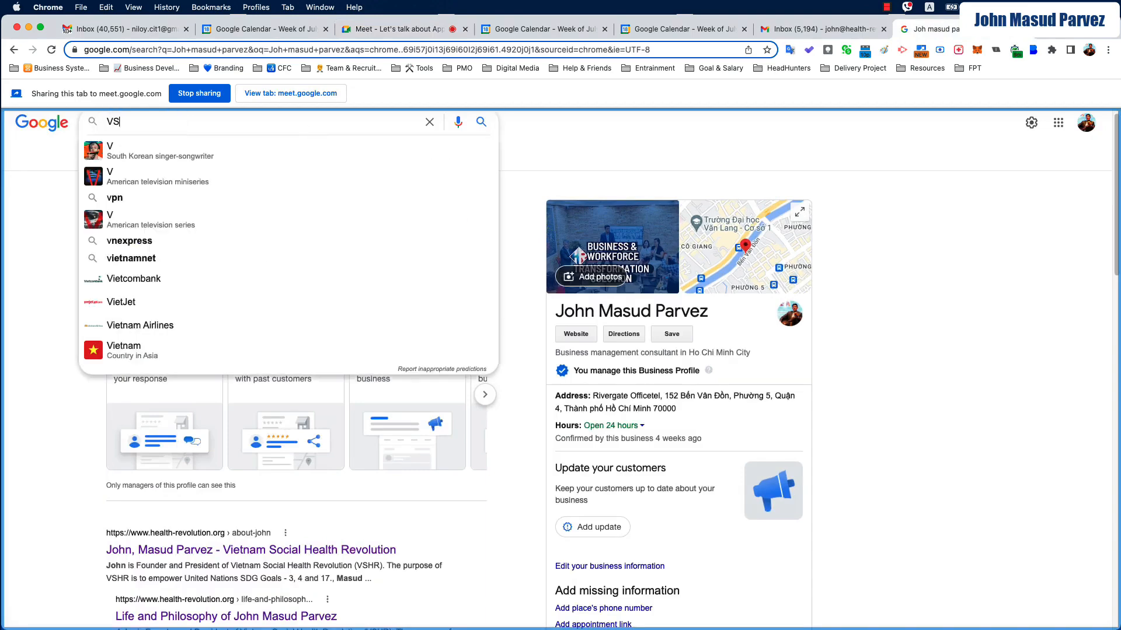
pyautogui.press('Return')
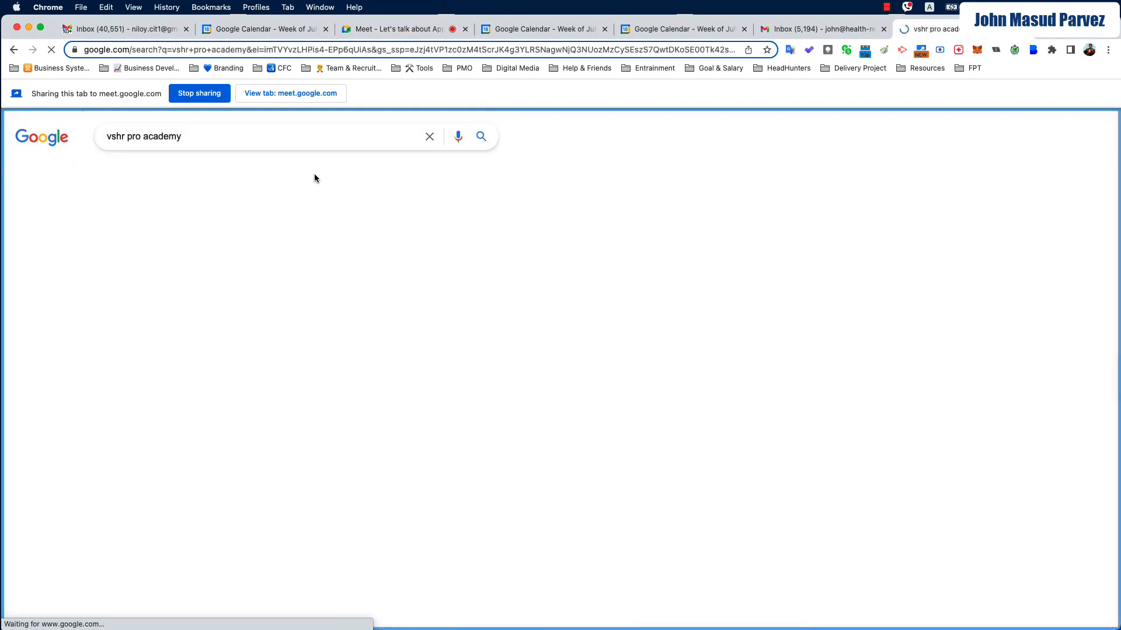
pyautogui.scroll(-1, 351, 370)
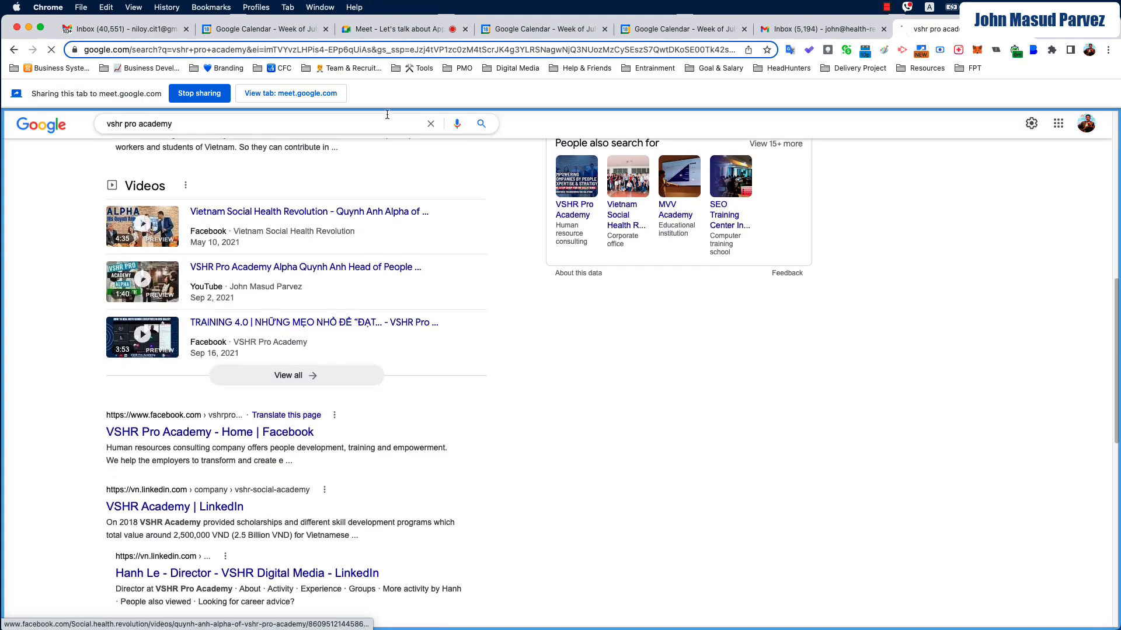
pyautogui.click(393, 29)
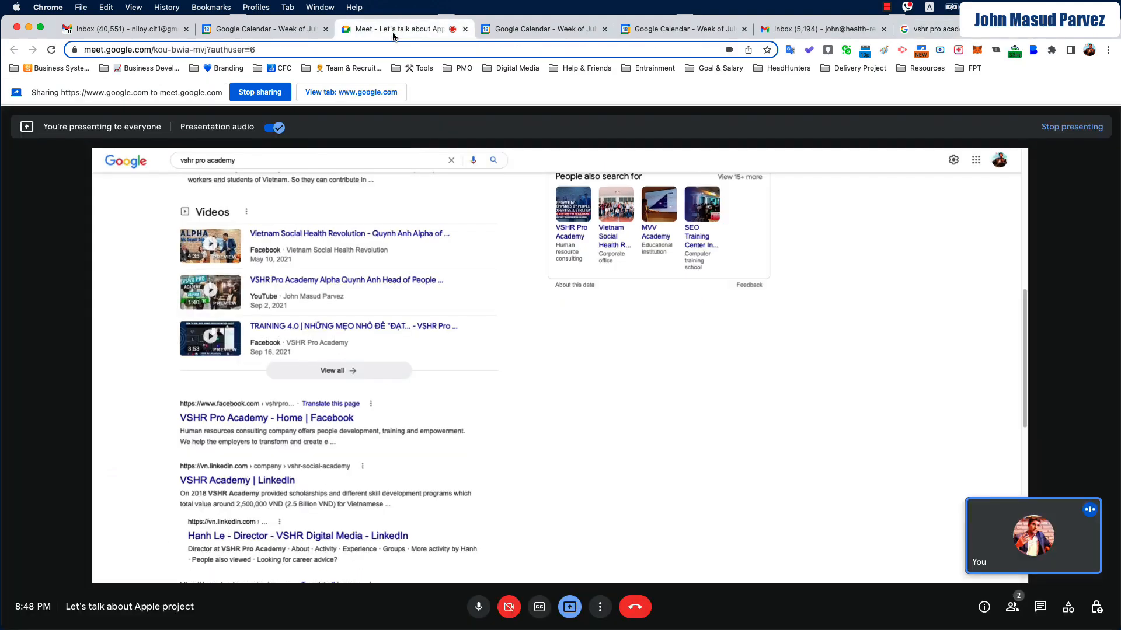